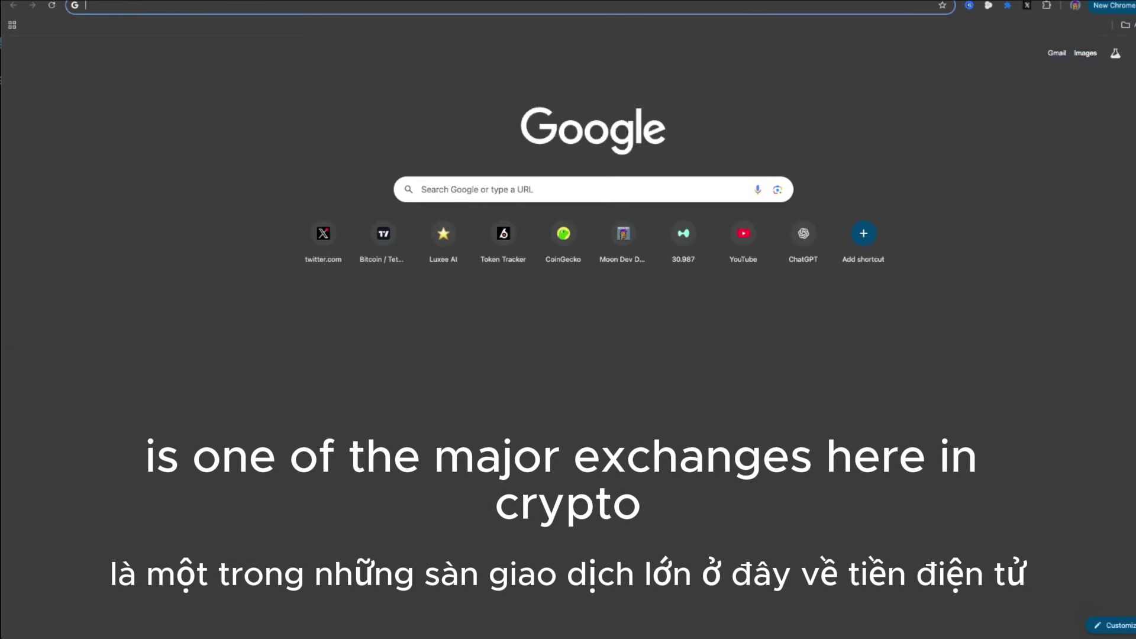
# Load app.hyperliquid.xyz/trade in a new browser tab via the 'hy' address suggestion.
pyautogui.write('hyper')
pyautogui.press('Return')
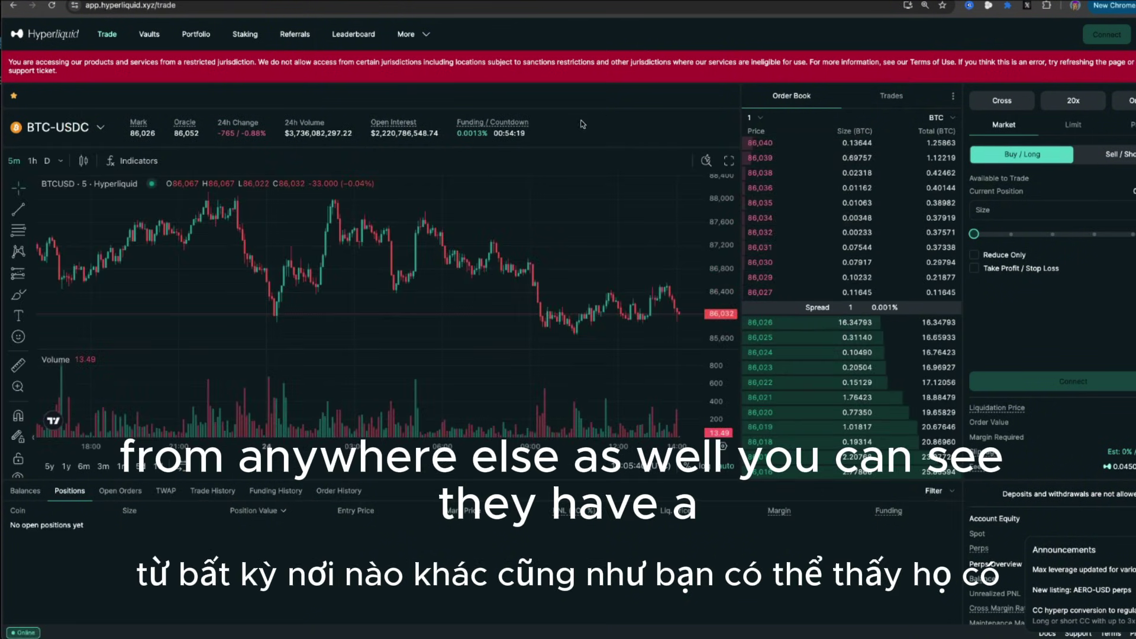
# Scroll through Hyperliquid's Perps list from the BTC-USDC symbol selector.
pyautogui.scroll(-5, 153, 262)
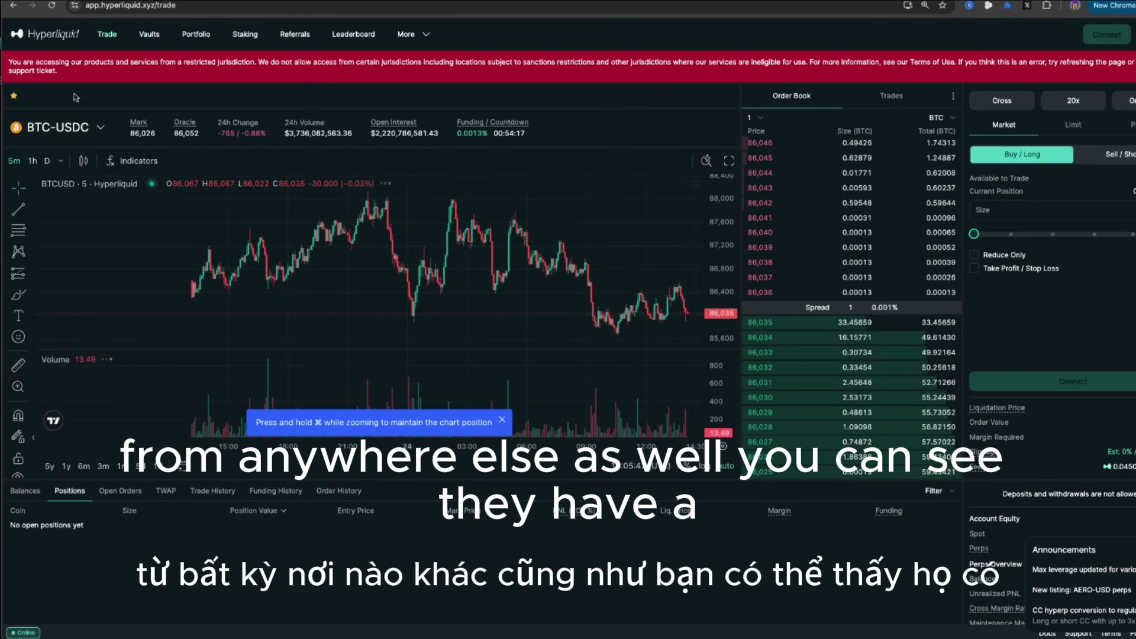
pyautogui.click(70, 128)
pyautogui.scroll(-5, 107, 287)
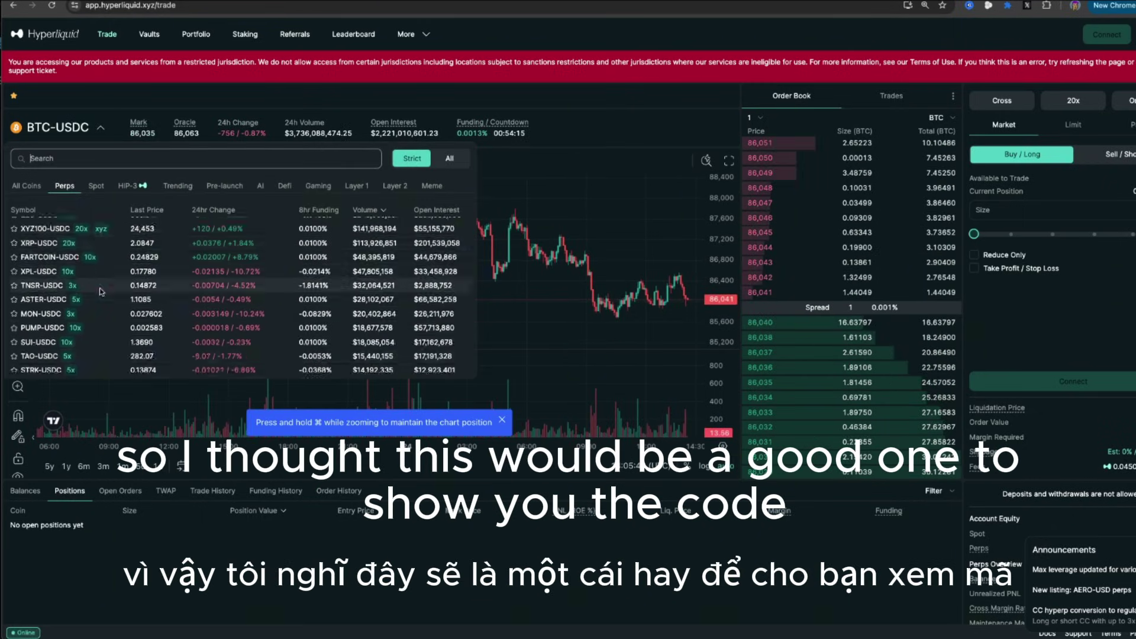
pyautogui.scroll(-5, 108, 287)
pyautogui.scroll(-5, 108, 287)
pyautogui.scroll(-5, 108, 287)
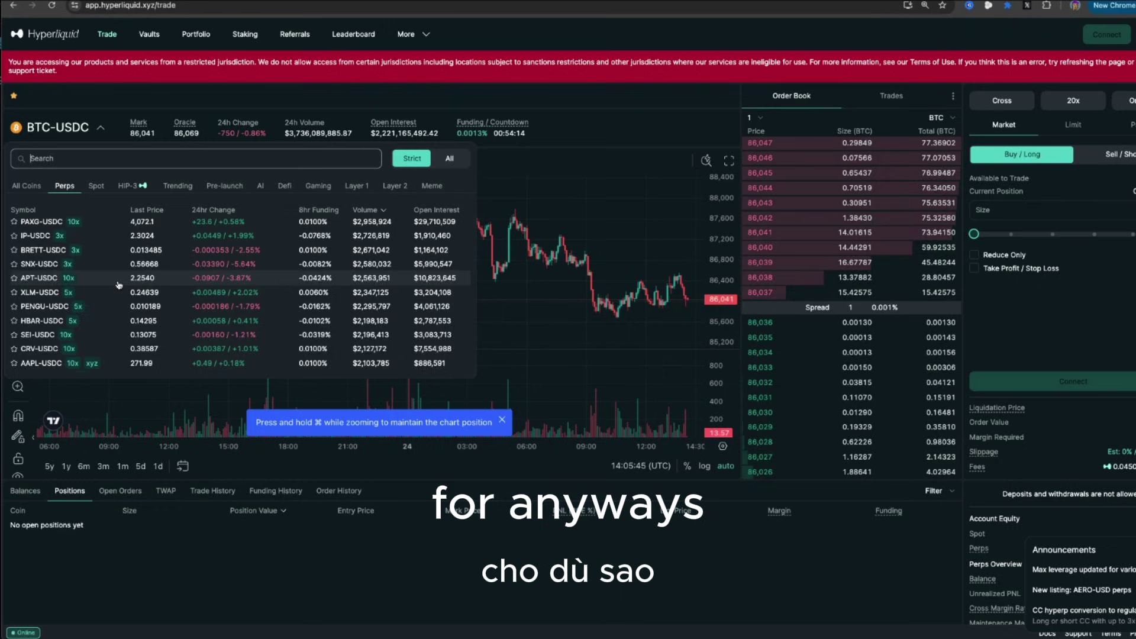
pyautogui.scroll(-5, 108, 287)
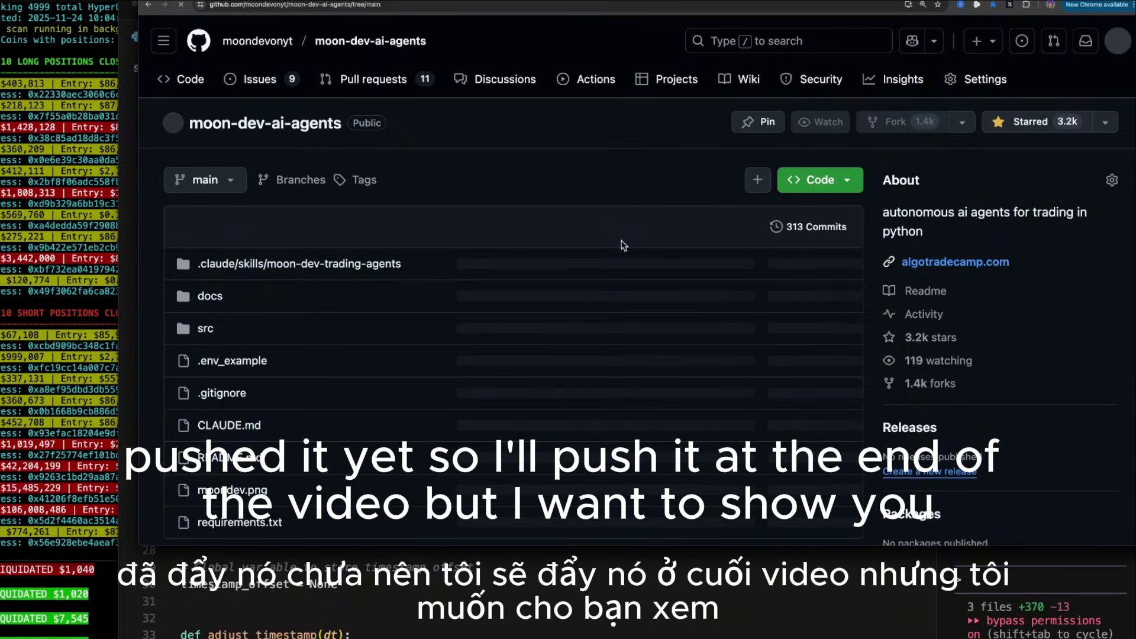
# Scroll through the moon-dev-ai-agents README on GitHub.
pyautogui.scroll(-2, 646, 225)
pyautogui.scroll(-3, 651, 222)
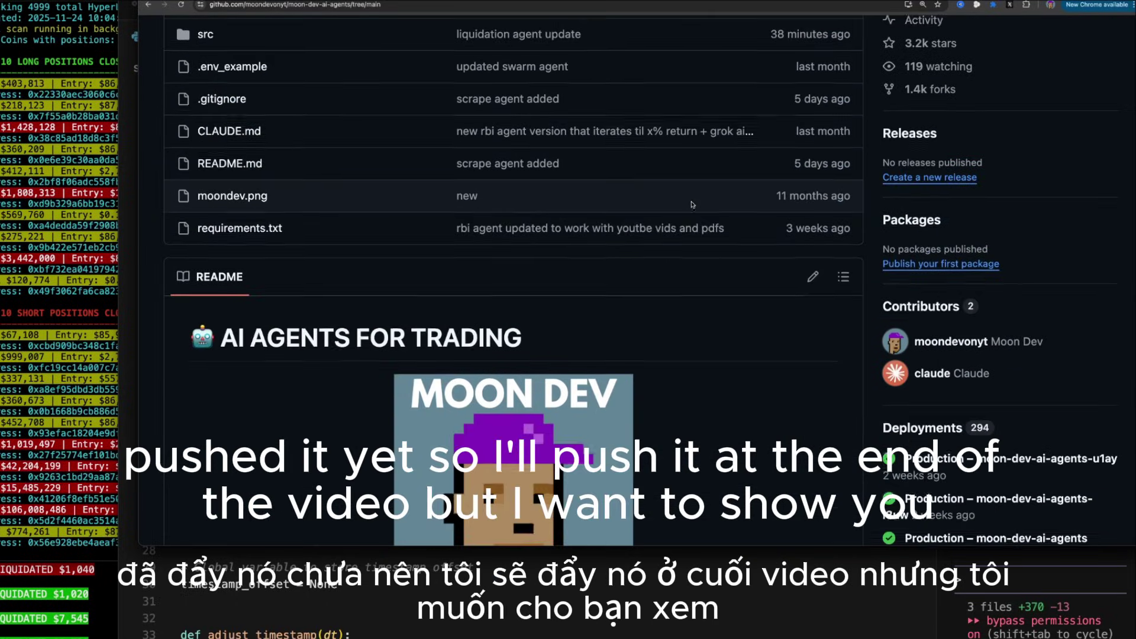
pyautogui.scroll(-3, 686, 205)
pyautogui.scroll(-4, 693, 202)
pyautogui.scroll(-2, 697, 204)
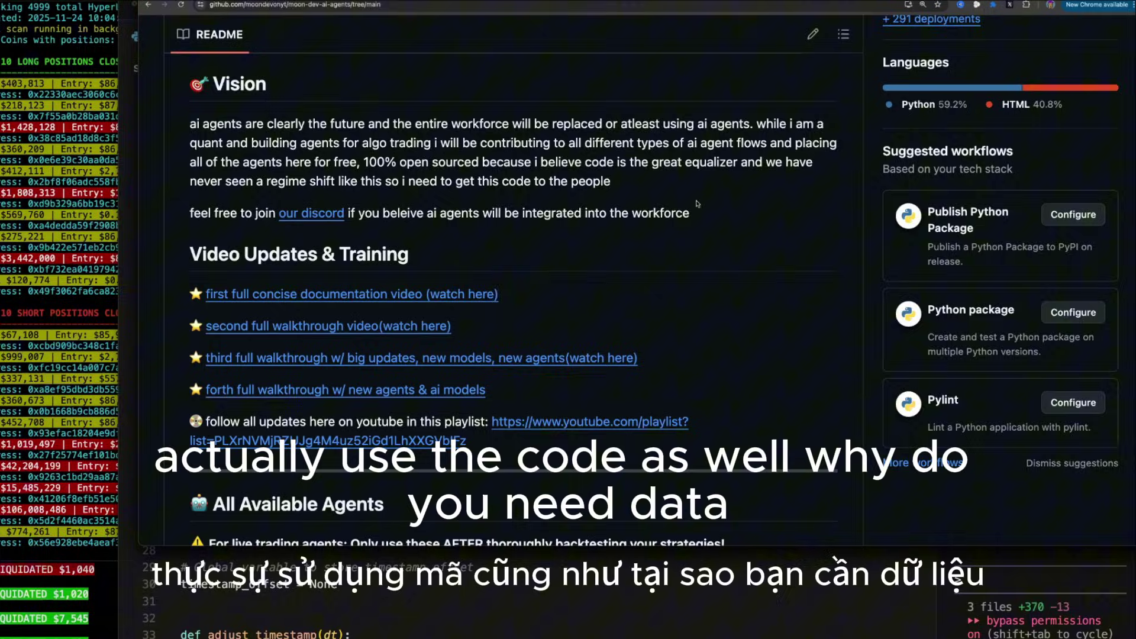
pyautogui.scroll(-2, 697, 205)
pyautogui.scroll(-6, 698, 201)
pyautogui.scroll(20, 699, 199)
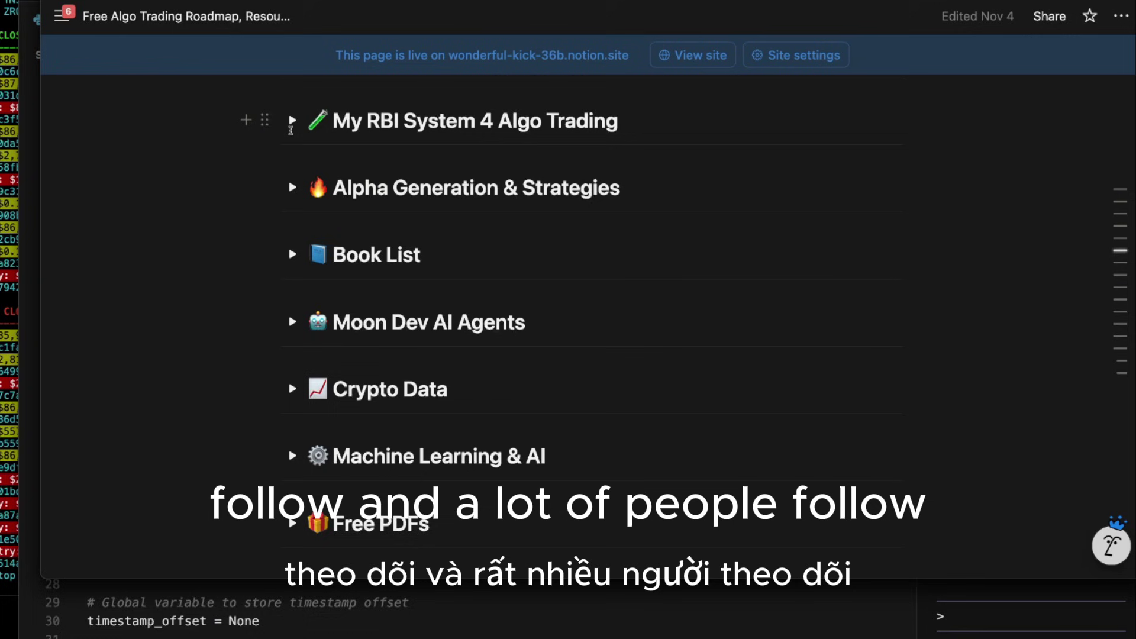
# Expand My RBI System, Backtest with good data and use backtesting.py, then copy the example code.
pyautogui.click(293, 122)
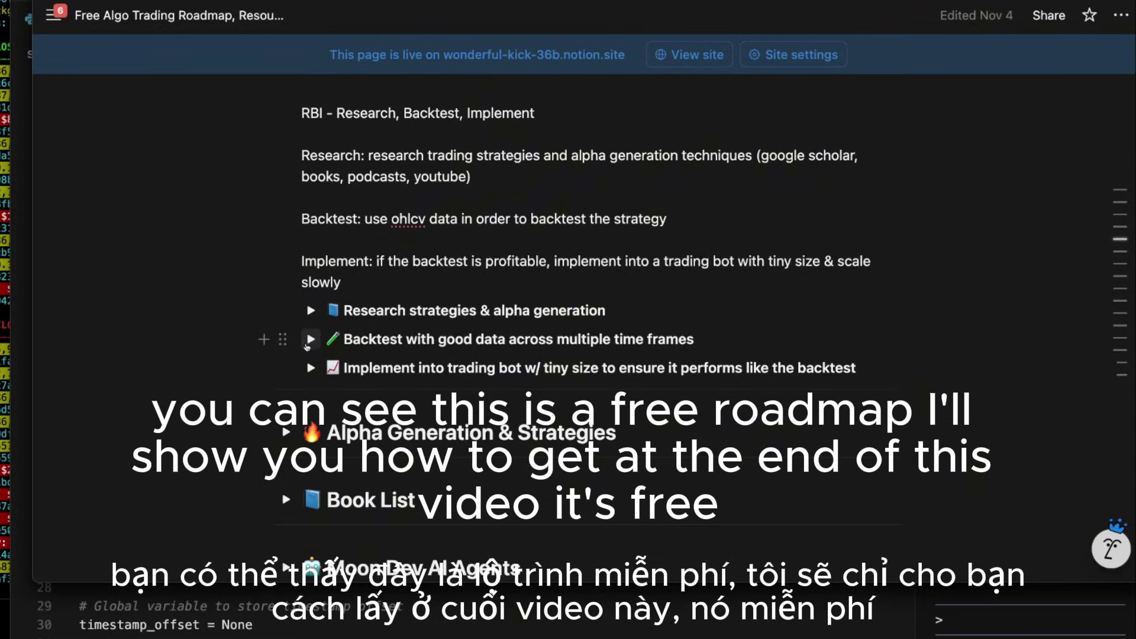
pyautogui.click(309, 340)
pyautogui.scroll(-1, 308, 337)
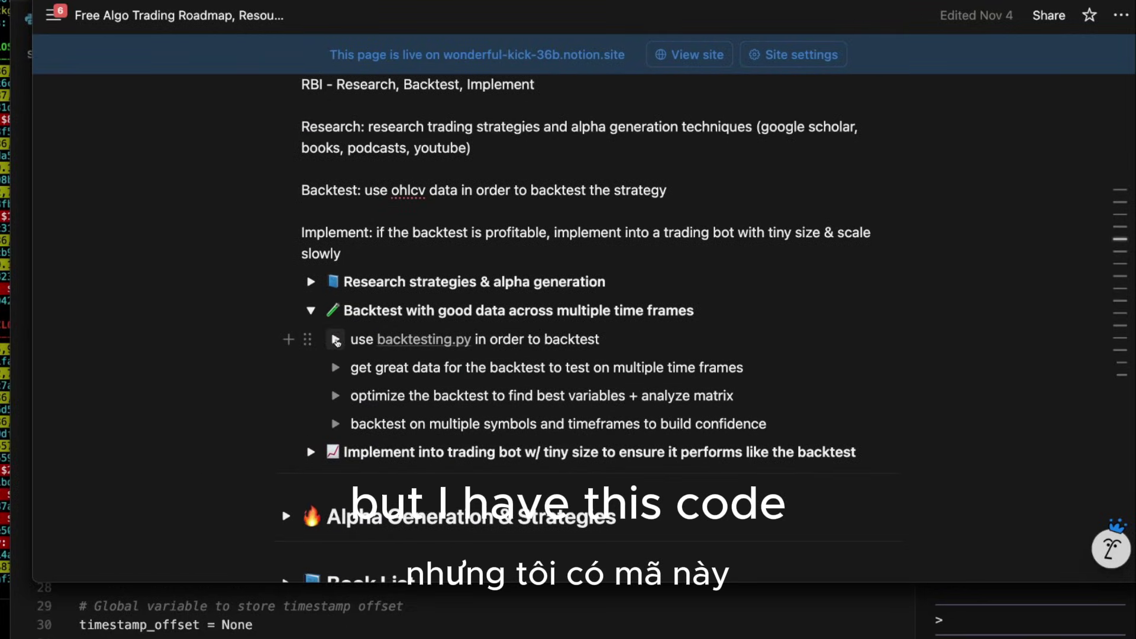
pyautogui.click(336, 341)
pyautogui.scroll(-5, 592, 355)
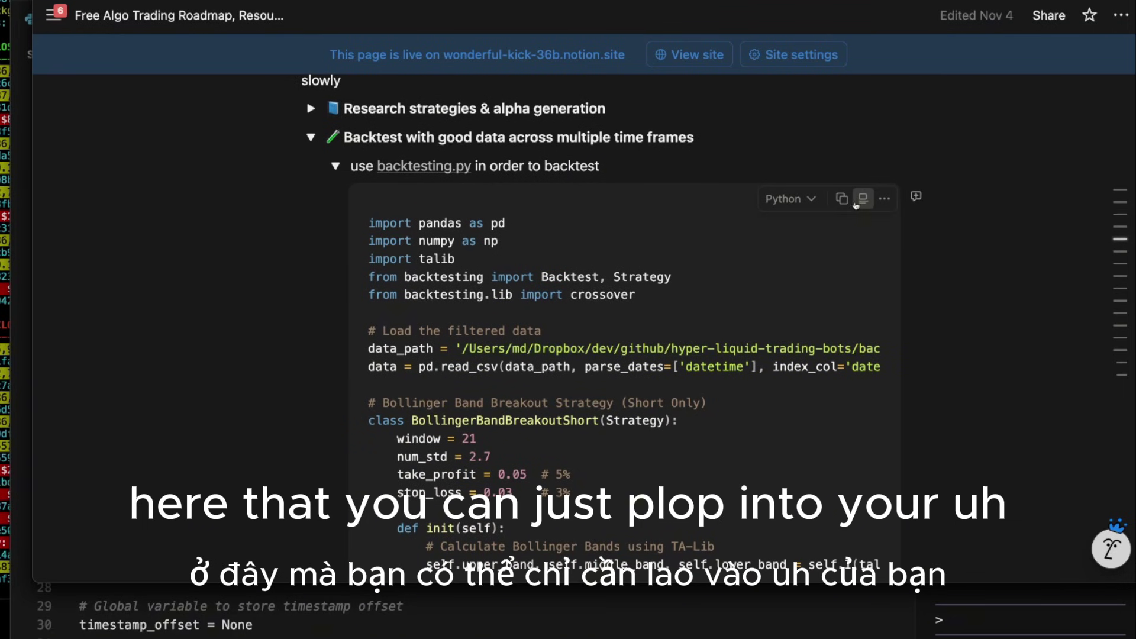
pyautogui.click(844, 201)
pyautogui.scroll(-5, 843, 201)
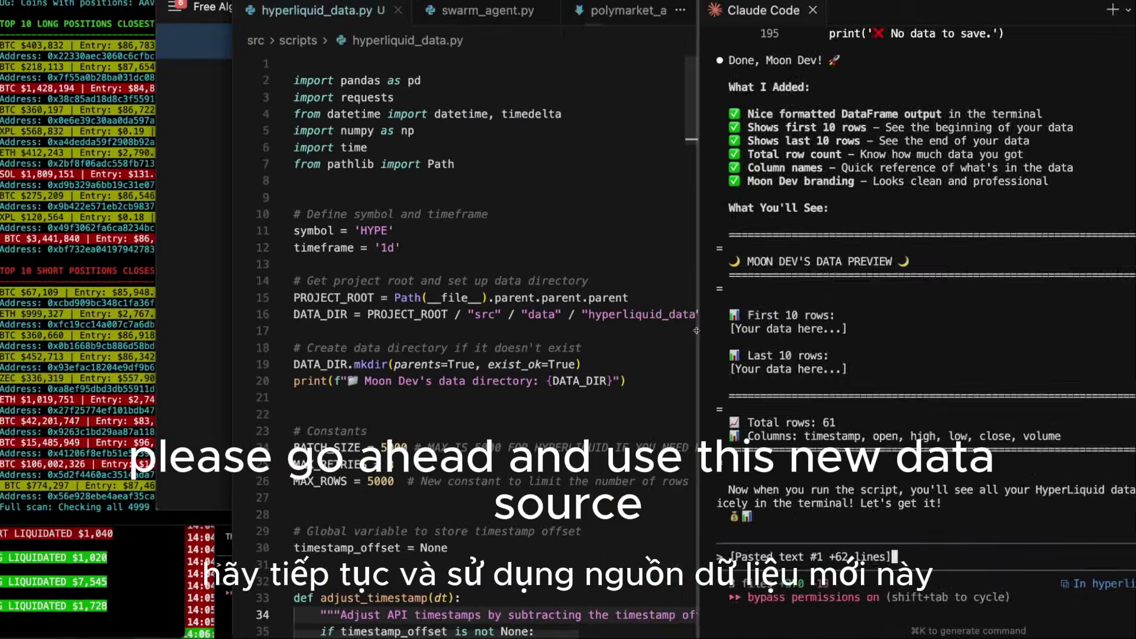
# Submit the ADX+VWAP backtest prompt using HYPE 1d data to Claude Code.
pyautogui.moveTo(696, 330); pyautogui.dragTo(744, 335)
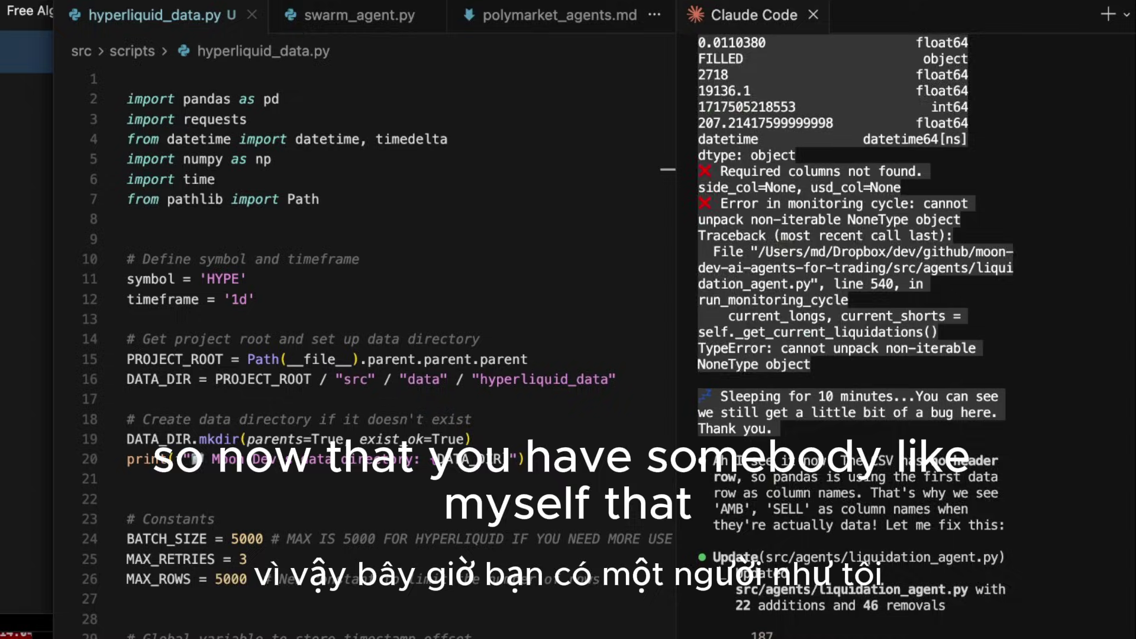
pyautogui.press('Return')
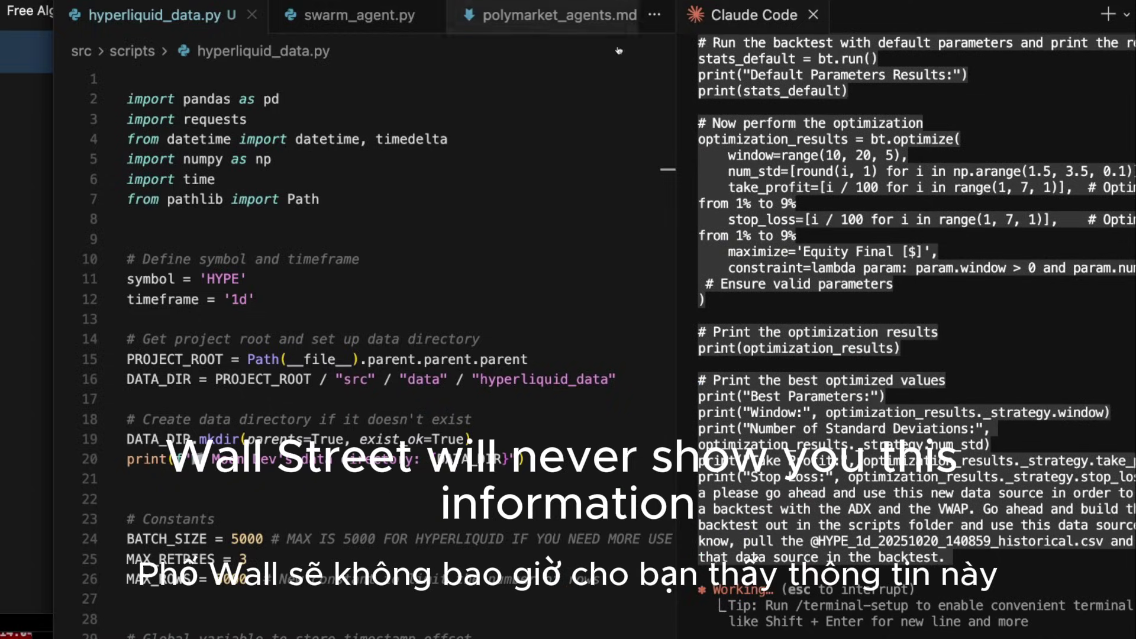
pyautogui.doubleClick(675, 205)
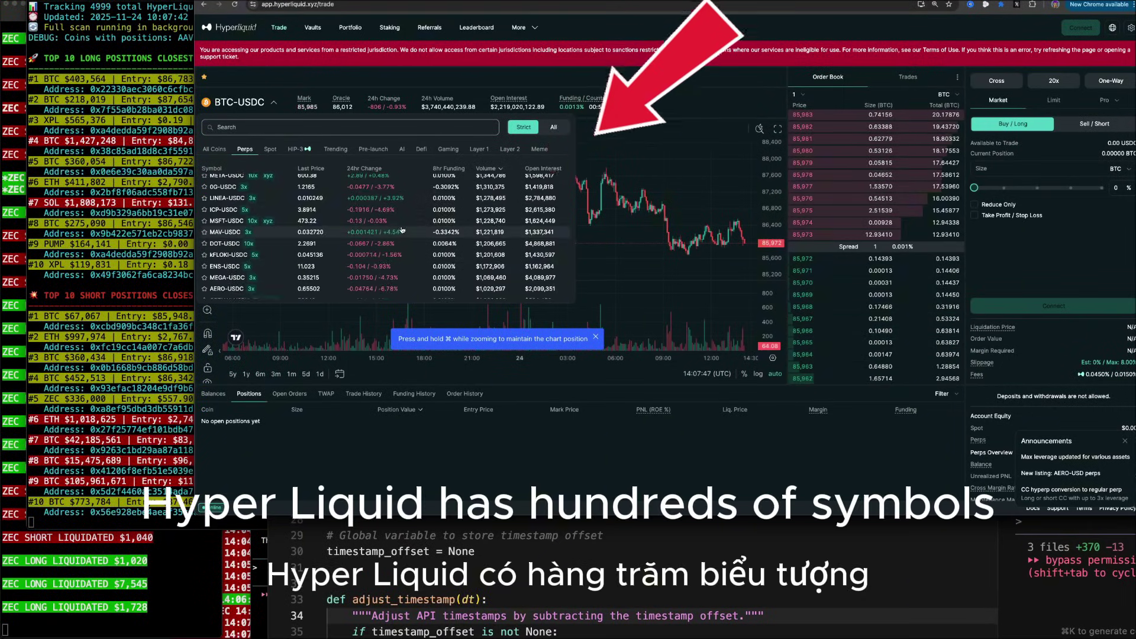
pyautogui.scroll(-10, 404, 227)
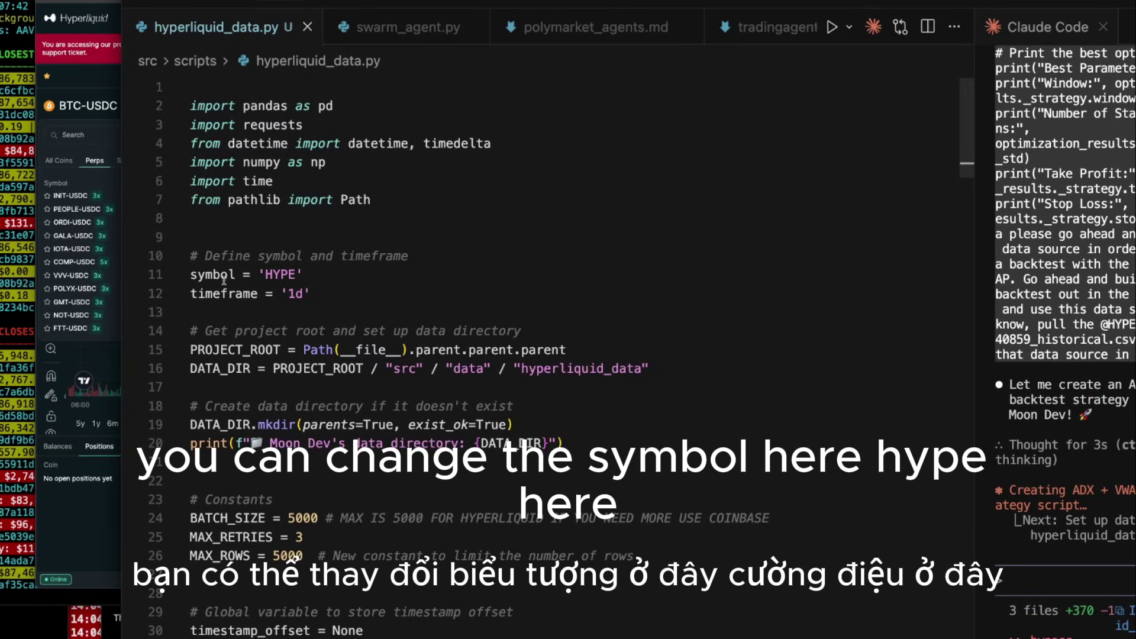
pyautogui.click(225, 277)
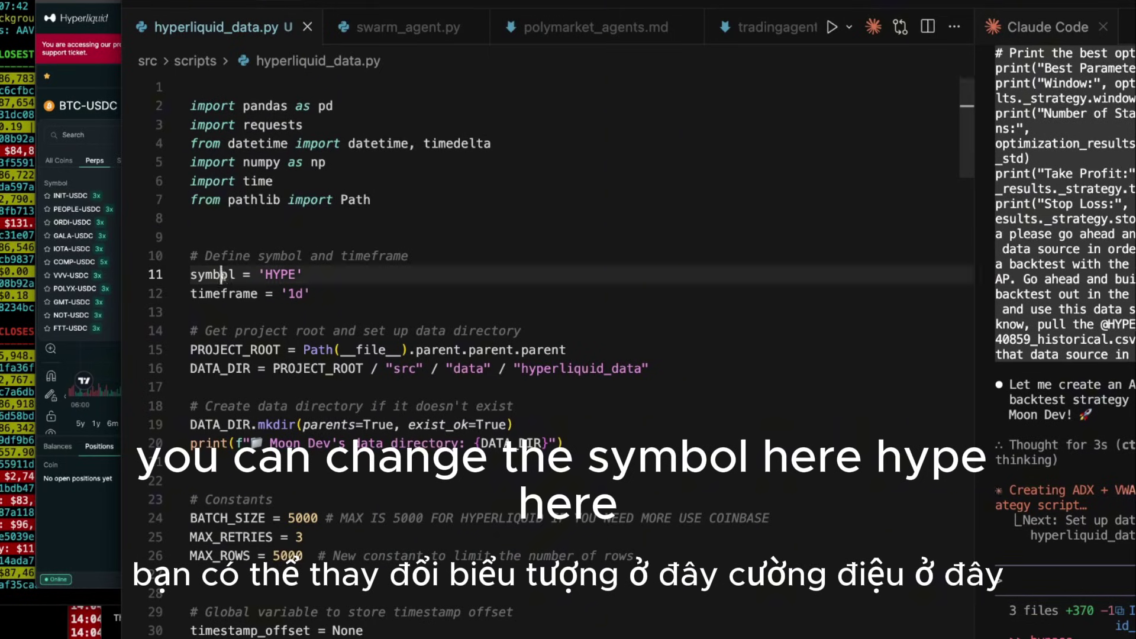
pyautogui.click(386, 275)
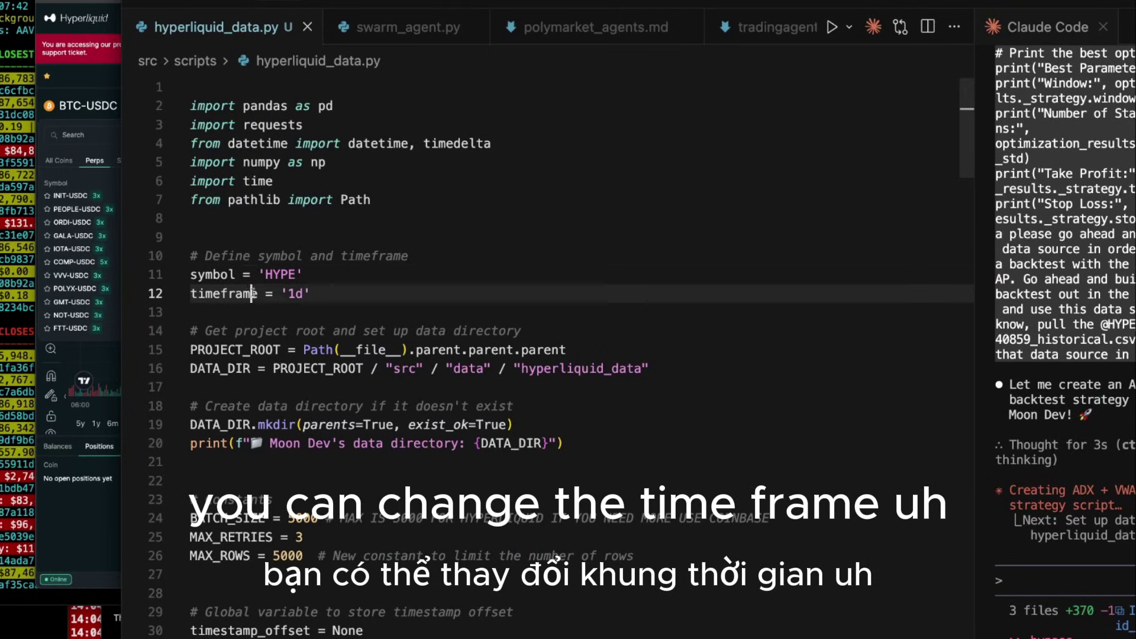
pyautogui.moveTo(254, 293); pyautogui.dragTo(313, 293)
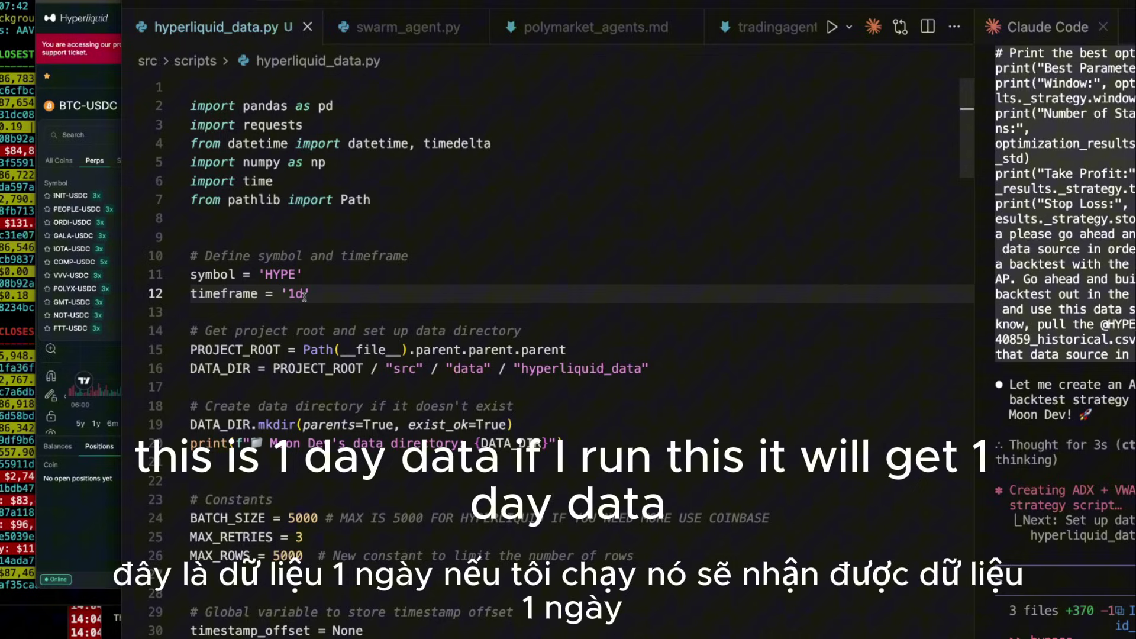
pyautogui.click(529, 257)
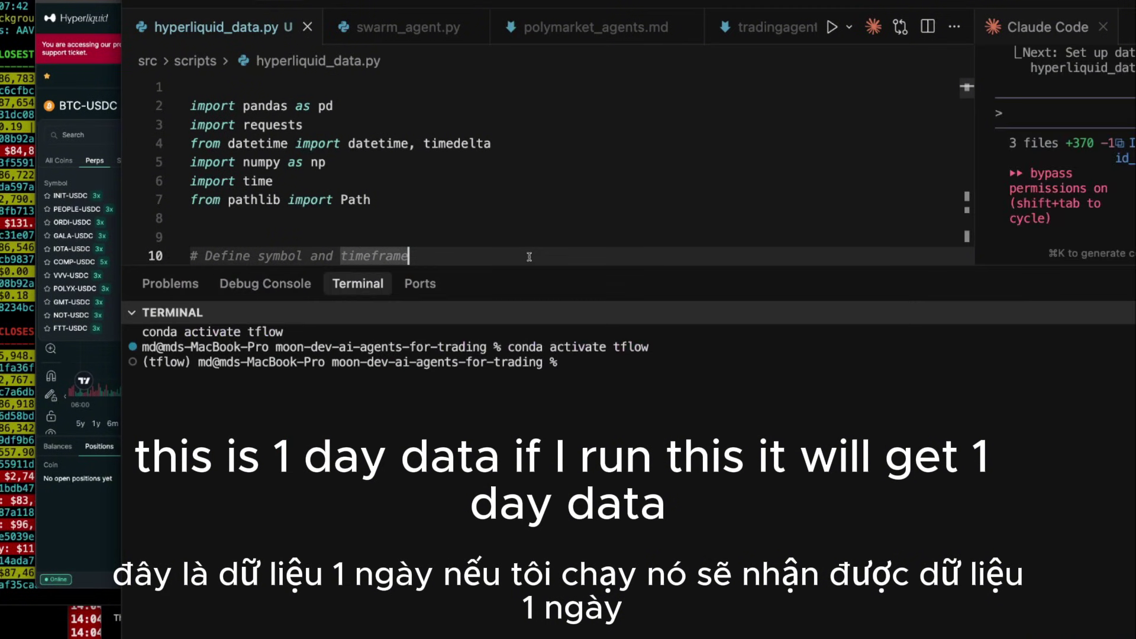
pyautogui.press('super+v')
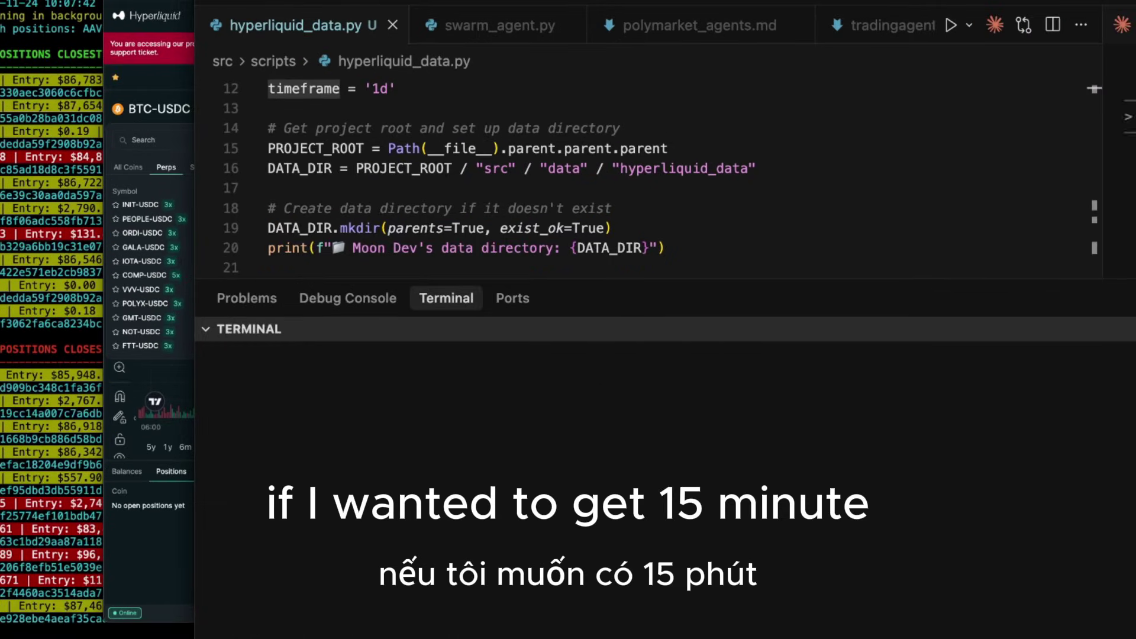
pyautogui.press('super+j')
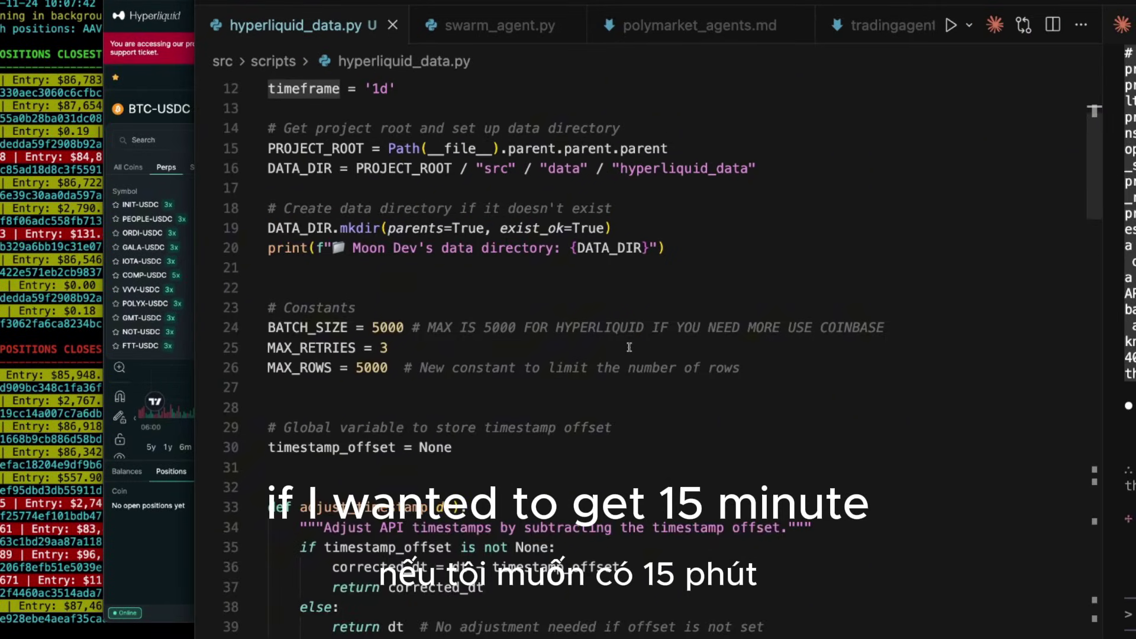
pyautogui.scroll(3, 400, 343)
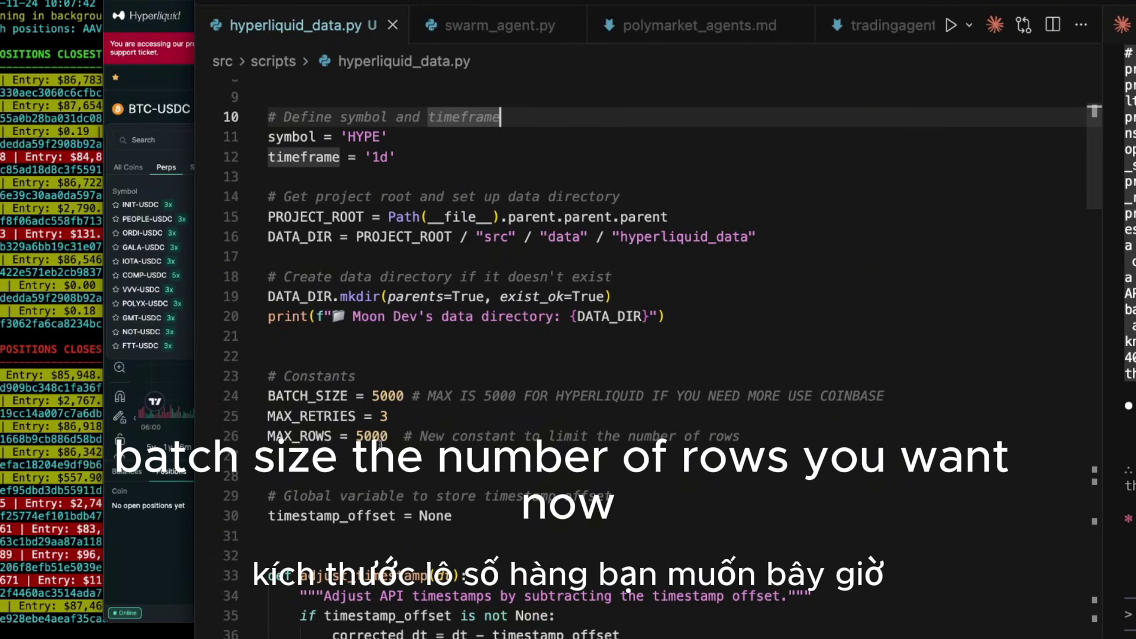
pyautogui.scroll(-2, 419, 474)
pyautogui.scroll(-1, 419, 474)
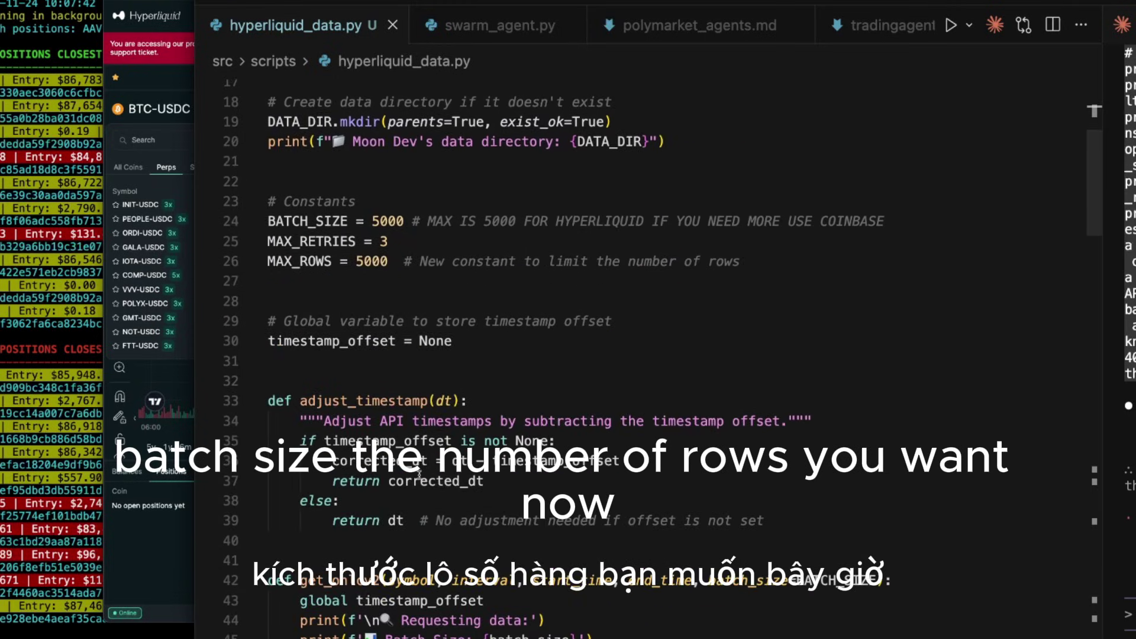
pyautogui.scroll(-1, 418, 473)
pyautogui.scroll(-1, 419, 474)
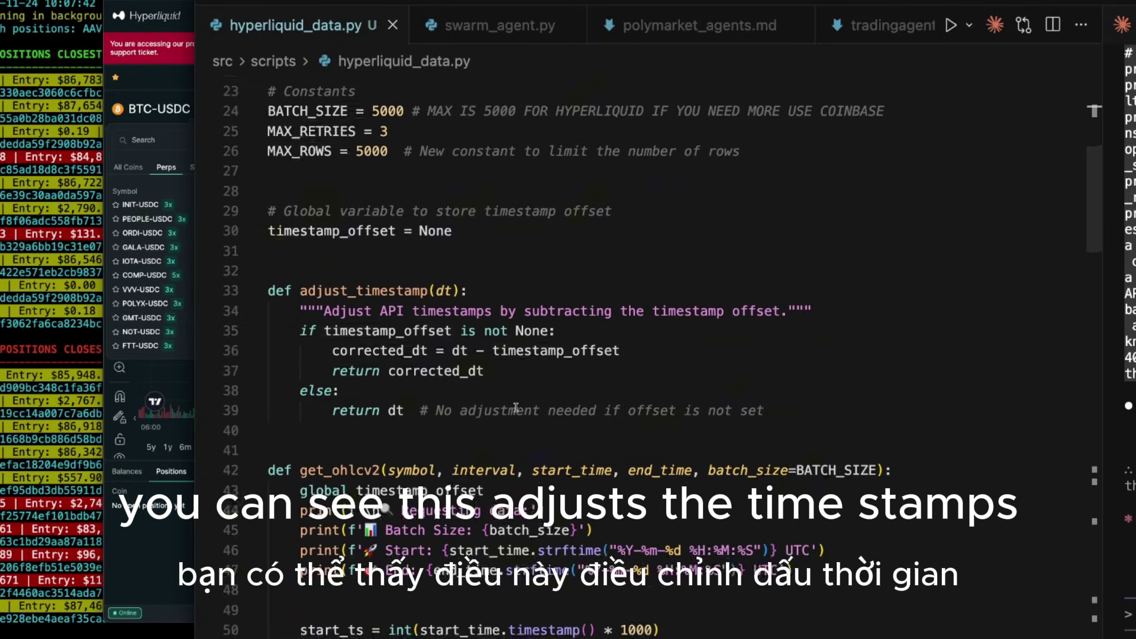
pyautogui.scroll(-3, 361, 286)
pyautogui.scroll(-1, 403, 207)
pyautogui.scroll(-2, 444, 130)
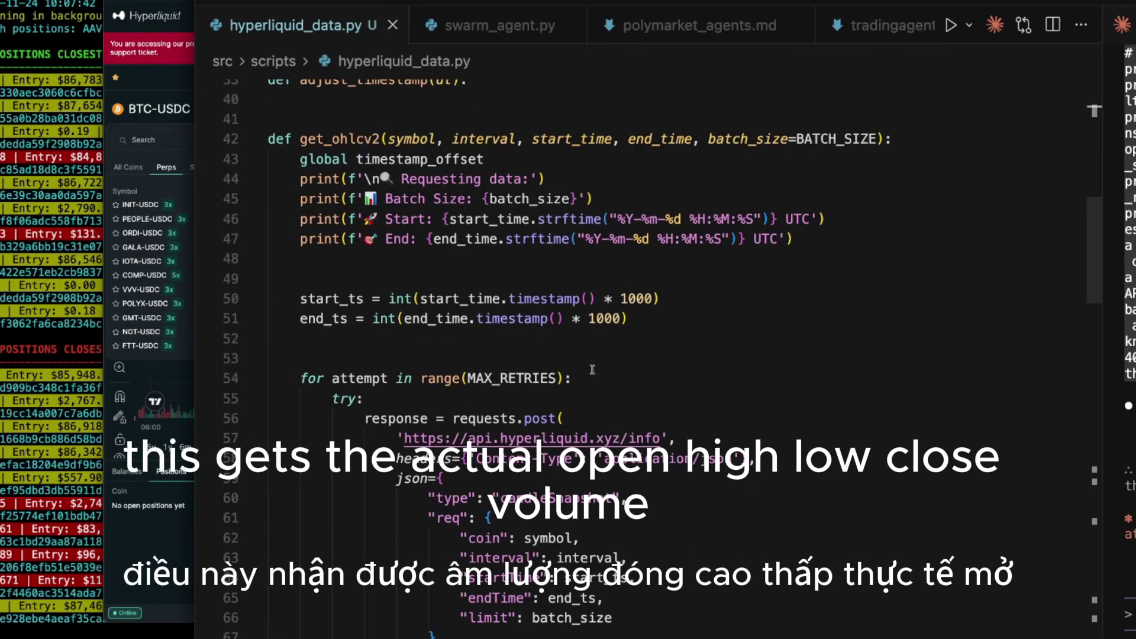
pyautogui.scroll(-1, 634, 441)
pyautogui.scroll(-1, 592, 497)
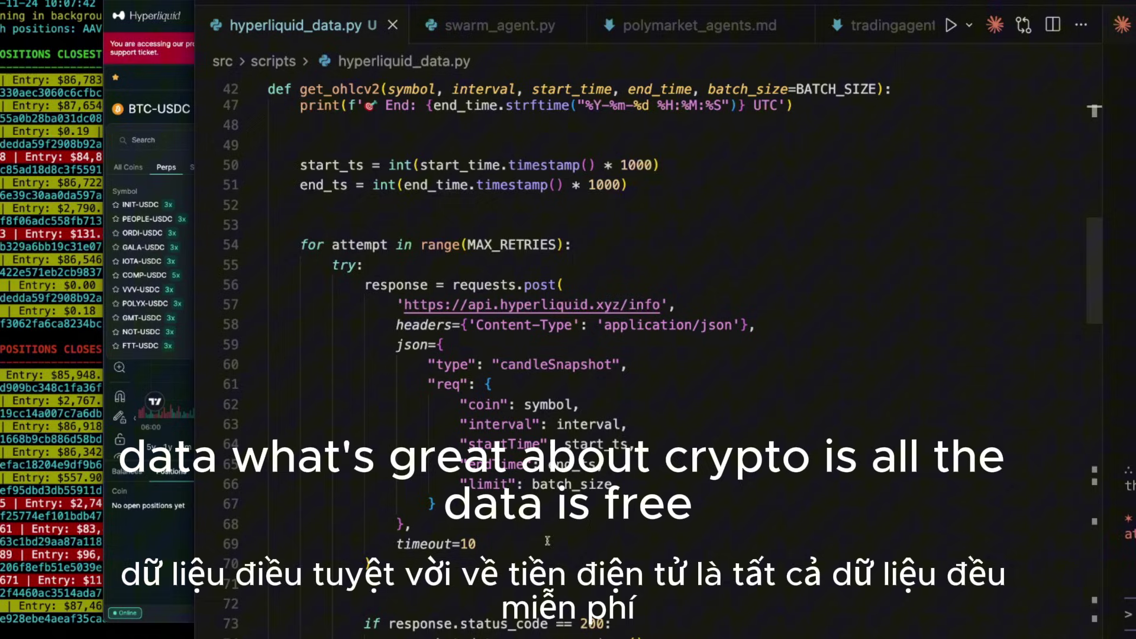
pyautogui.moveTo(551, 551); pyautogui.dragTo(335, 284)
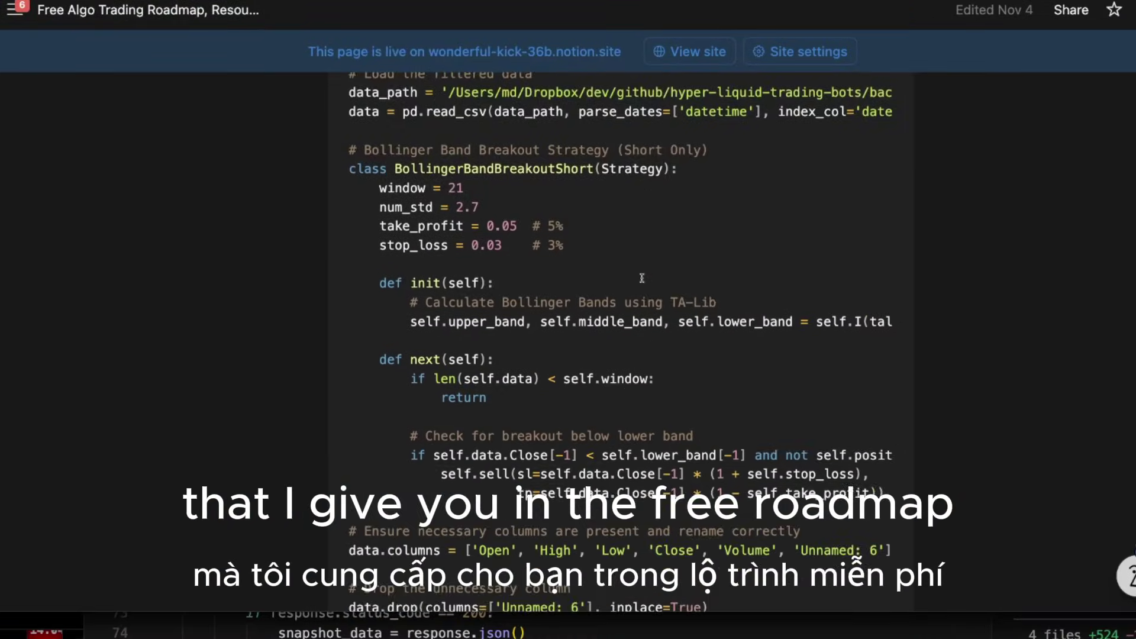
pyautogui.scroll(2, 651, 251)
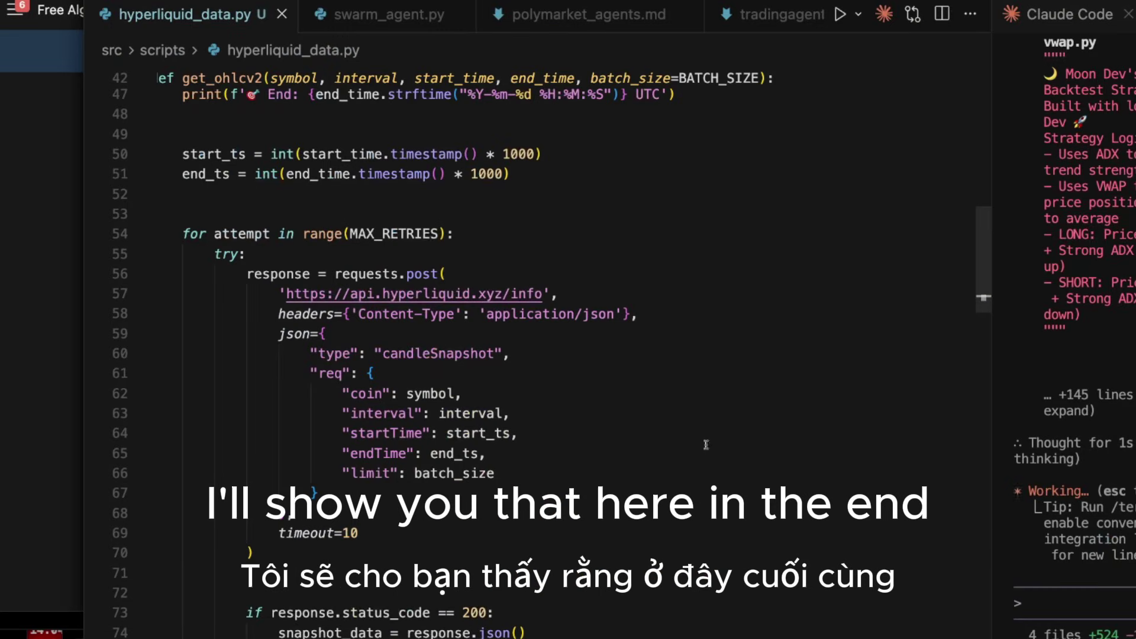
pyautogui.scroll(-2, 706, 444)
pyautogui.scroll(-2, 723, 444)
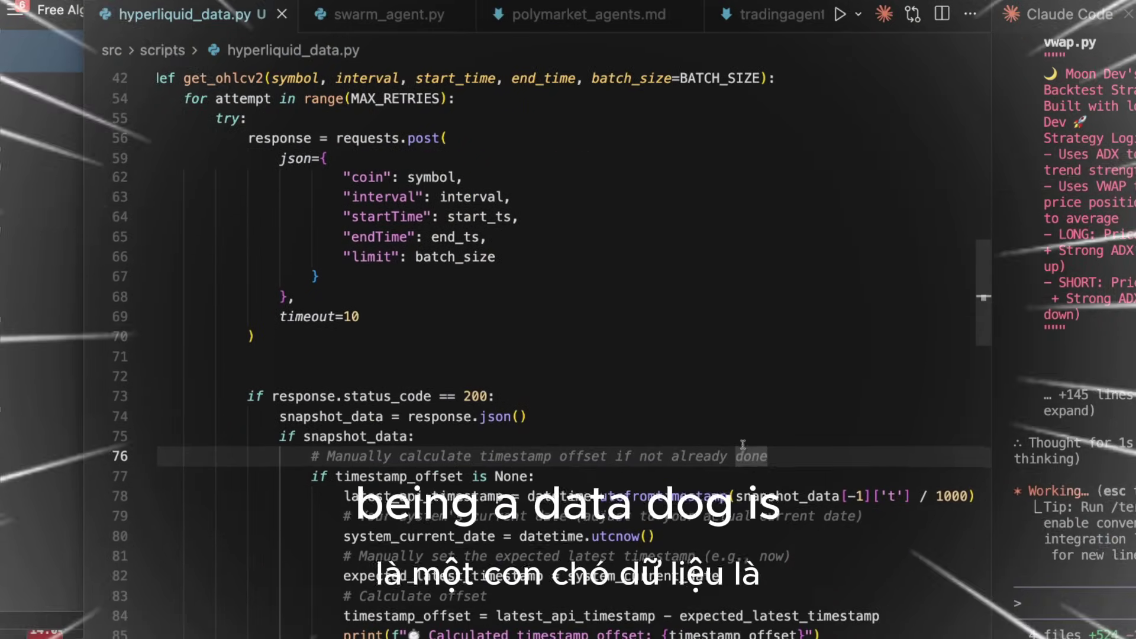
pyautogui.scroll(-2, 743, 444)
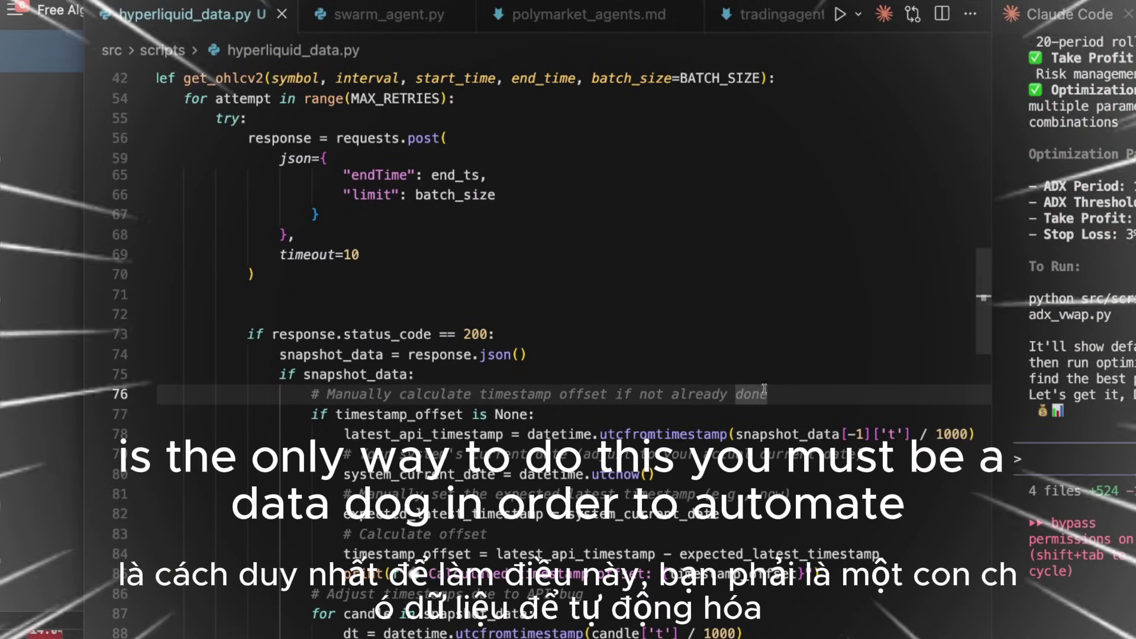
pyautogui.scroll(-2, 764, 389)
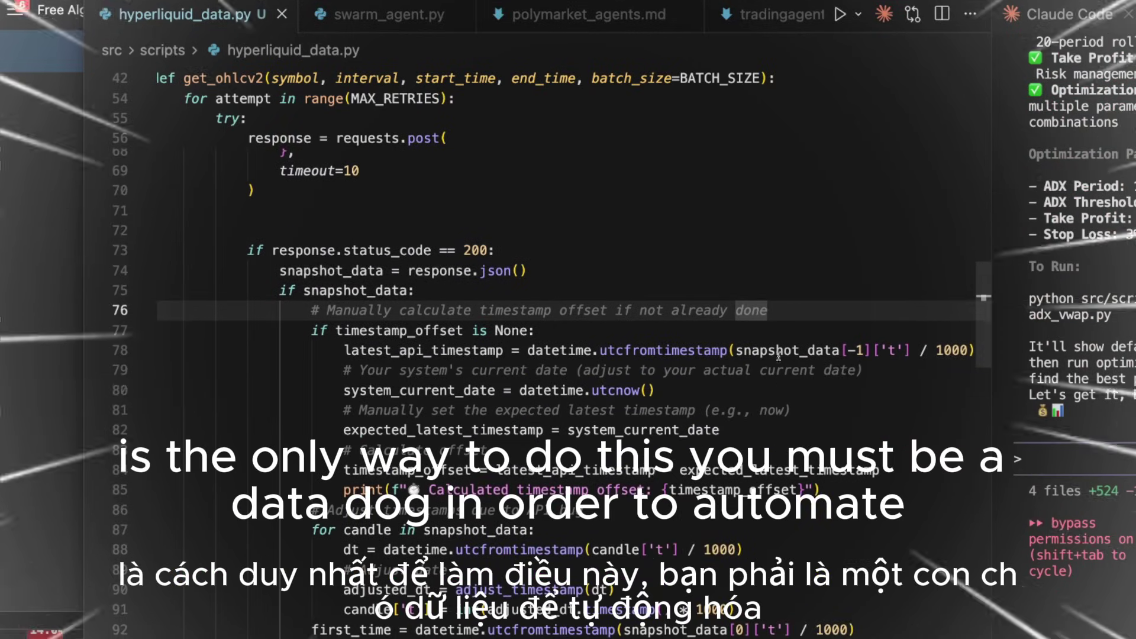
pyautogui.click(840, 321)
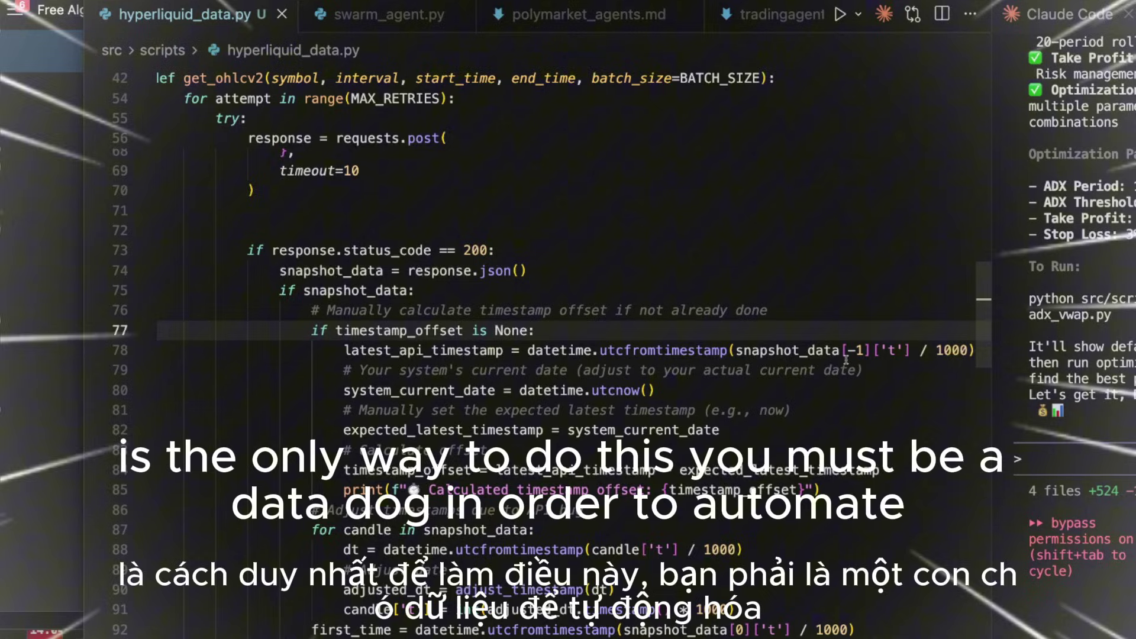
pyautogui.scroll(-2, 846, 359)
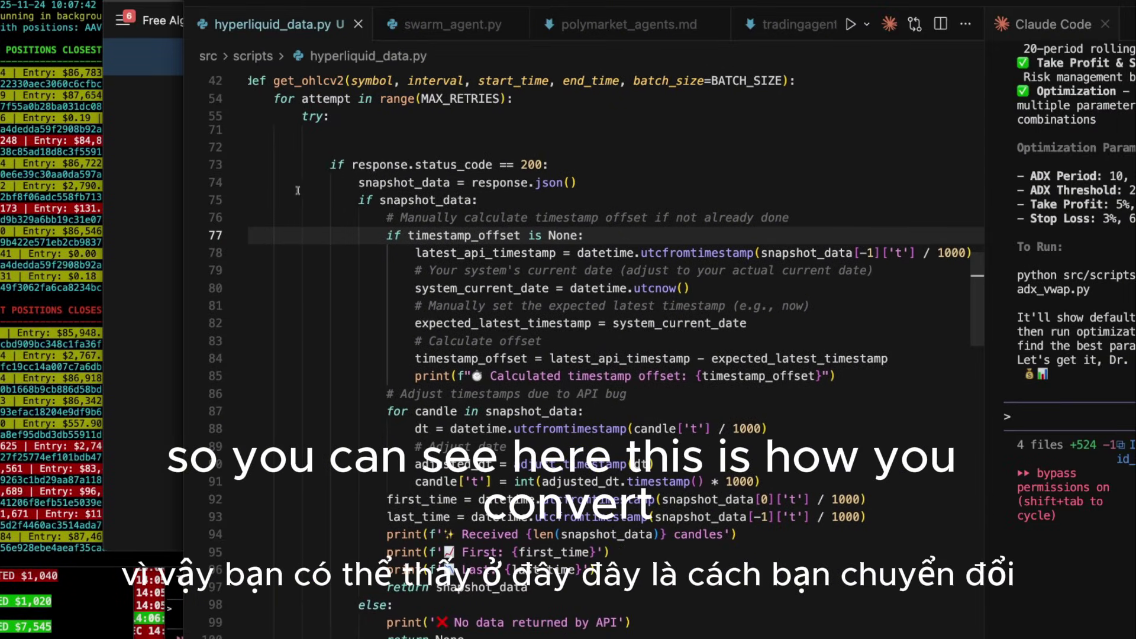
pyautogui.scroll(-1, 641, 306)
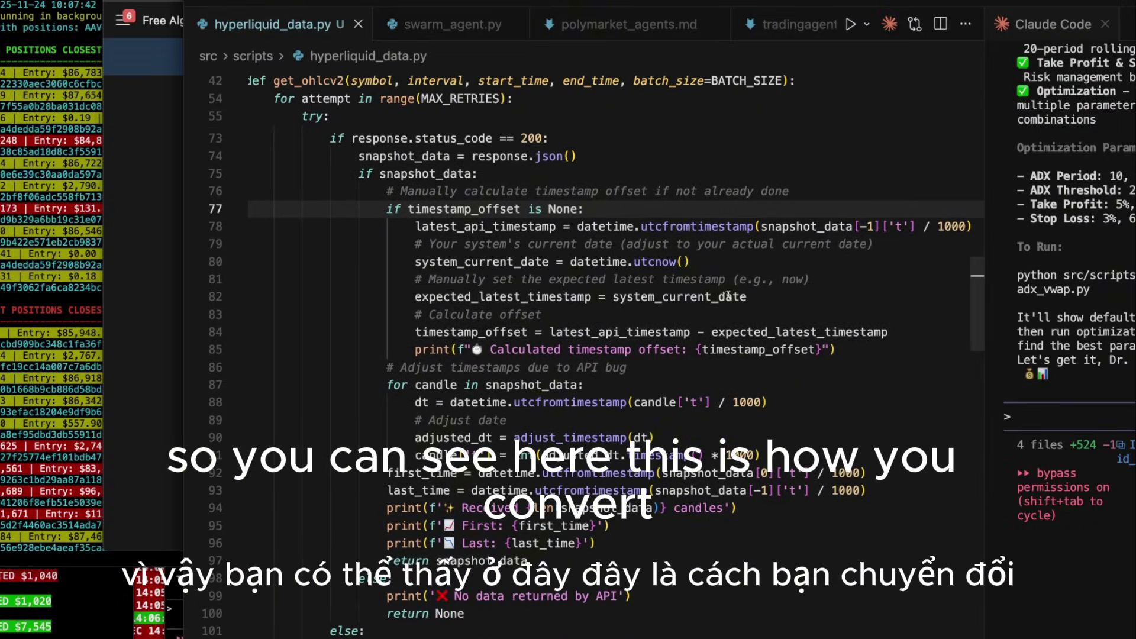
pyautogui.scroll(-1, 729, 296)
pyautogui.scroll(-1, 730, 294)
pyautogui.scroll(-1, 730, 294)
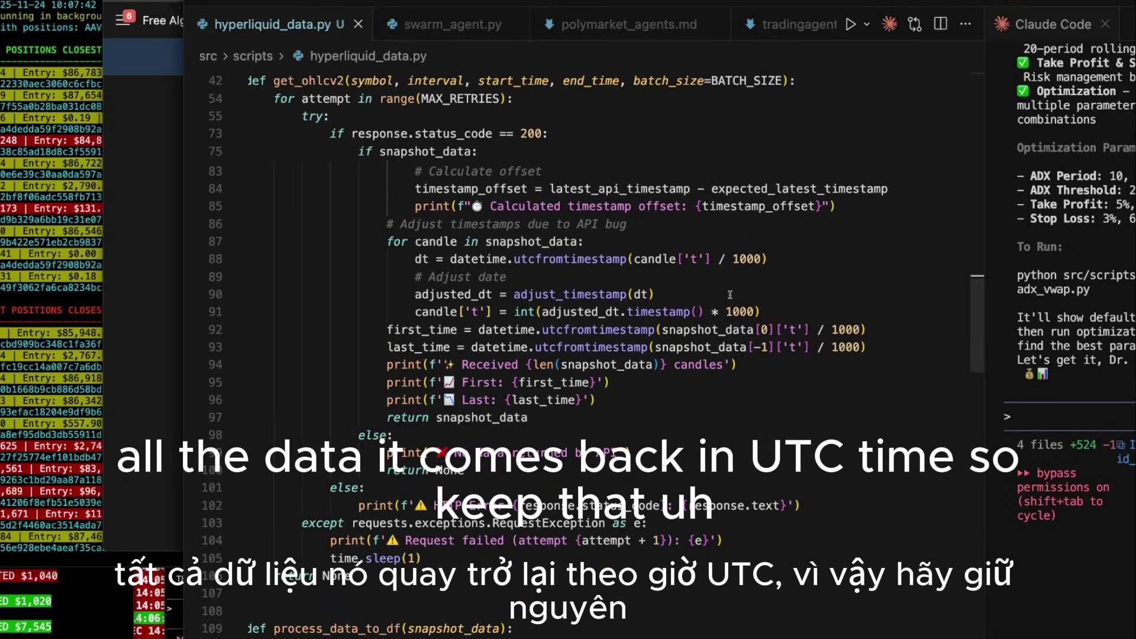
pyautogui.scroll(-1, 730, 294)
pyautogui.scroll(-2, 731, 294)
pyautogui.scroll(-1, 734, 295)
pyautogui.scroll(-2, 737, 295)
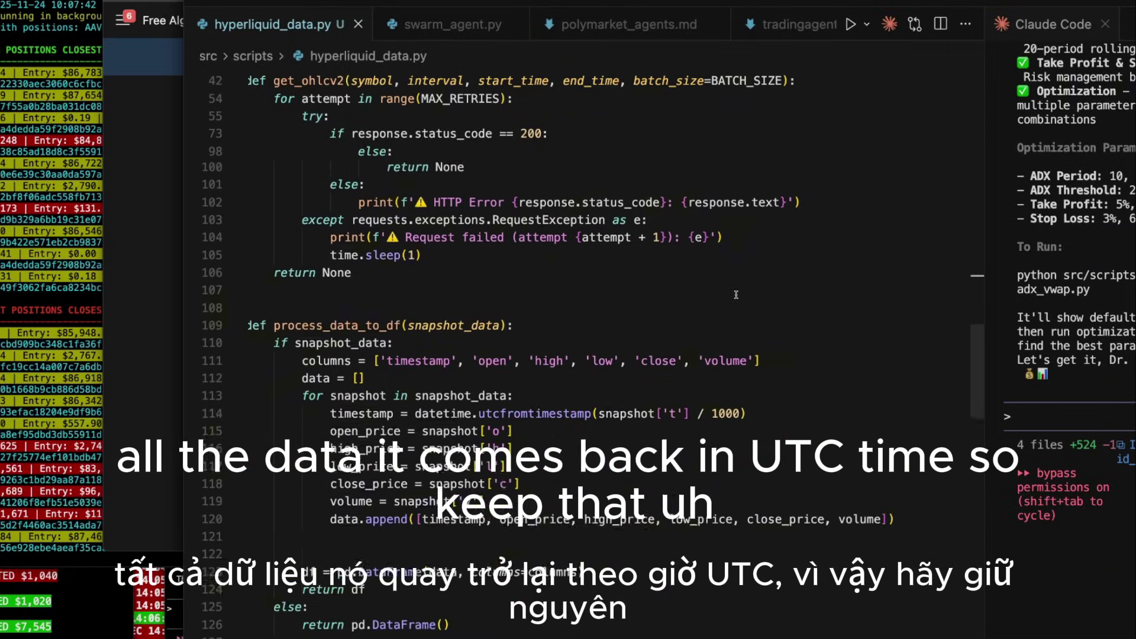
pyautogui.scroll(-1, 736, 295)
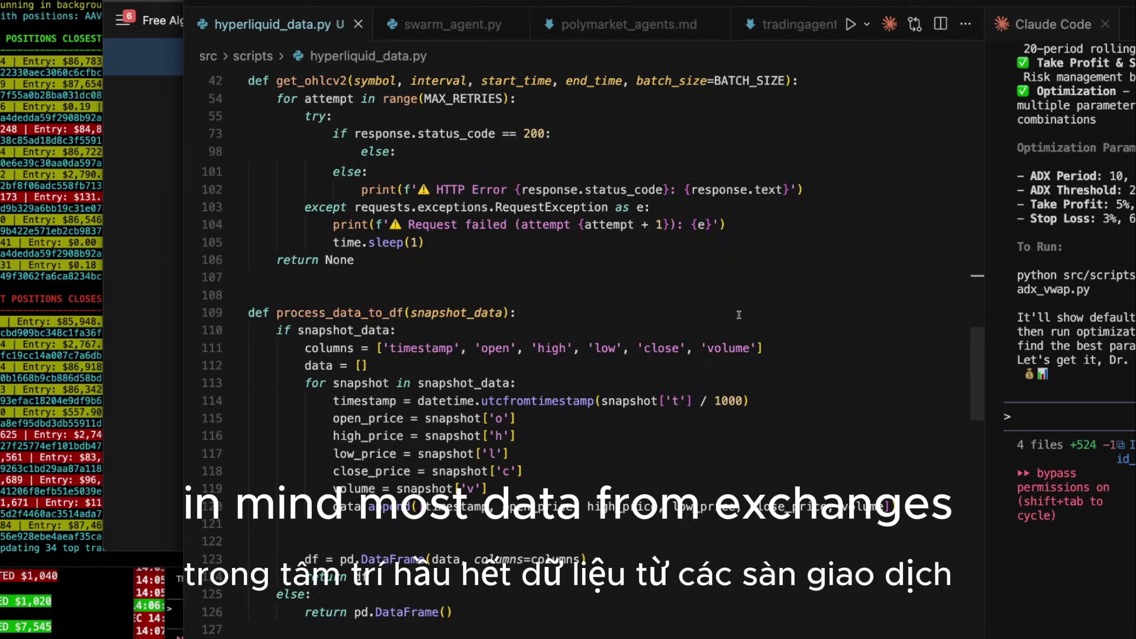
pyautogui.scroll(-1, 739, 315)
pyautogui.scroll(-1, 739, 314)
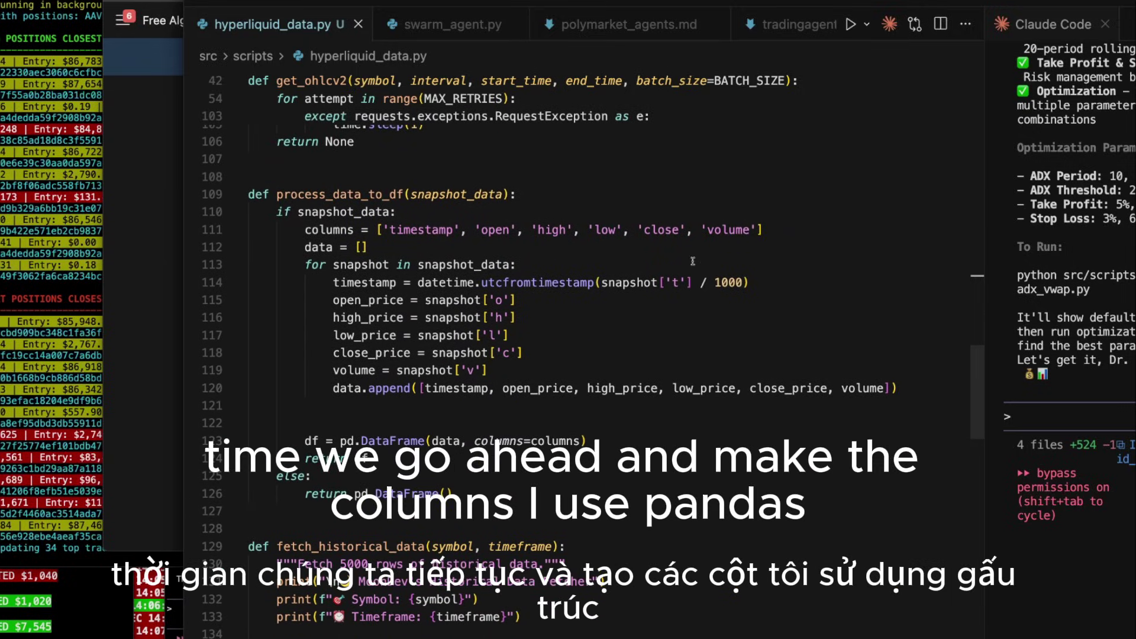
pyautogui.scroll(-2, 693, 261)
pyautogui.scroll(-3, 693, 261)
pyautogui.scroll(-3, 693, 260)
pyautogui.scroll(-2, 694, 259)
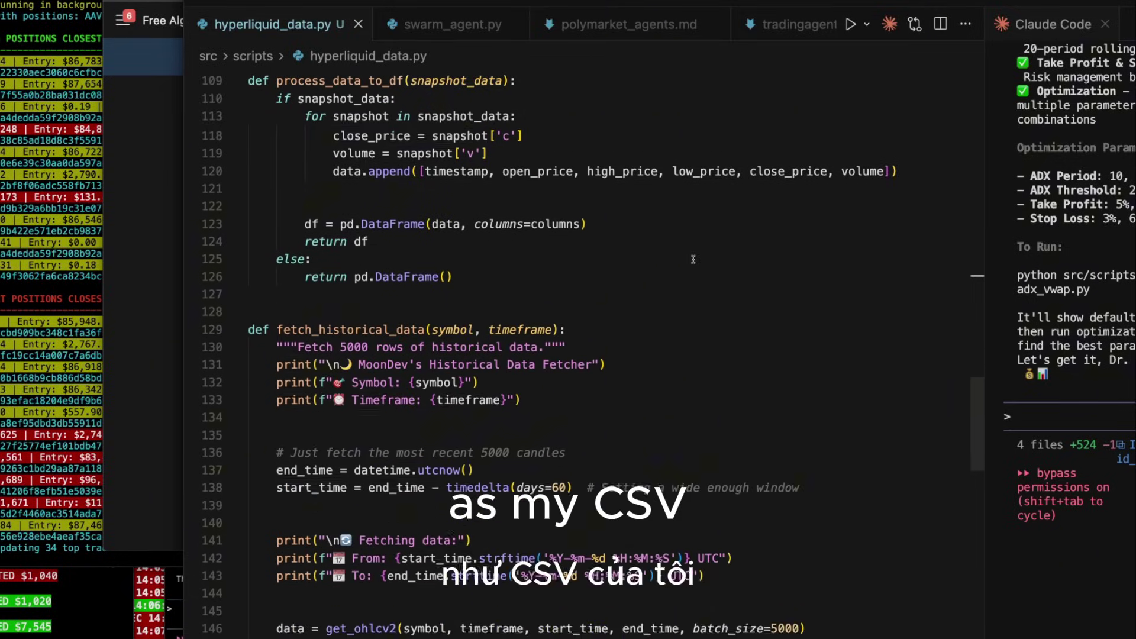
pyautogui.scroll(-3, 693, 259)
pyautogui.scroll(-1, 693, 259)
pyautogui.scroll(-1, 695, 258)
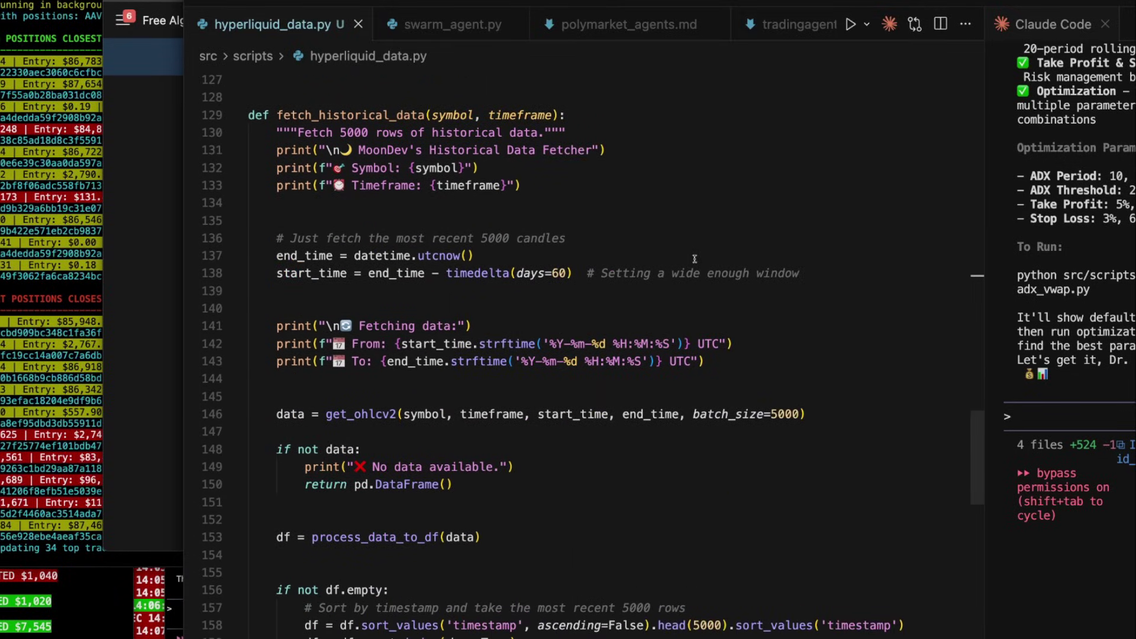
pyautogui.scroll(-2, 694, 259)
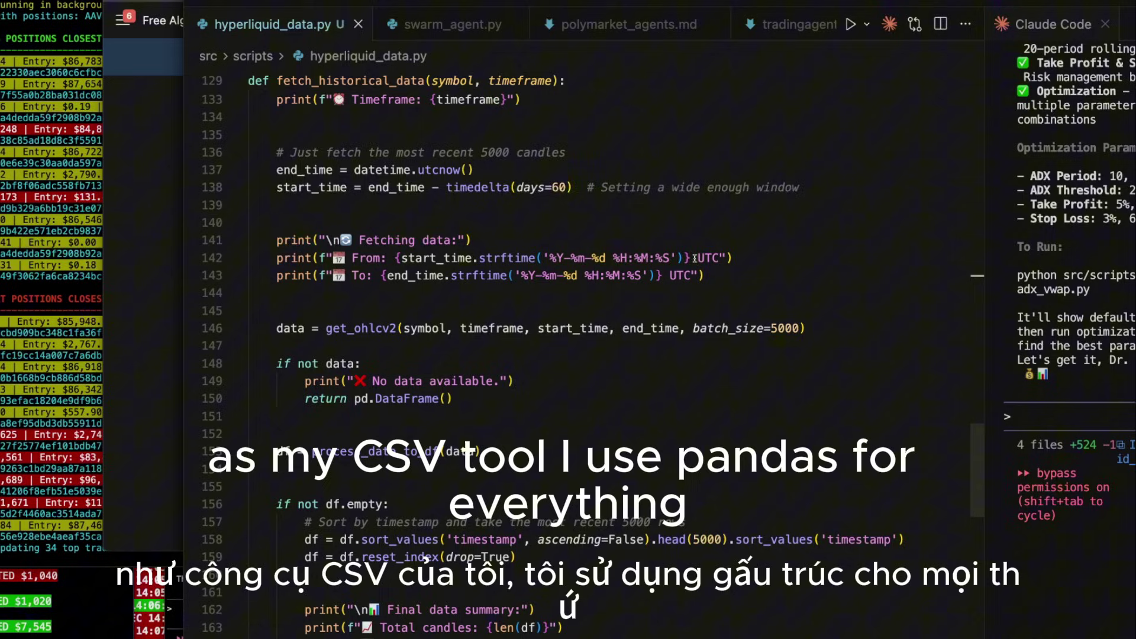
pyautogui.scroll(-2, 695, 258)
pyautogui.scroll(-1, 696, 258)
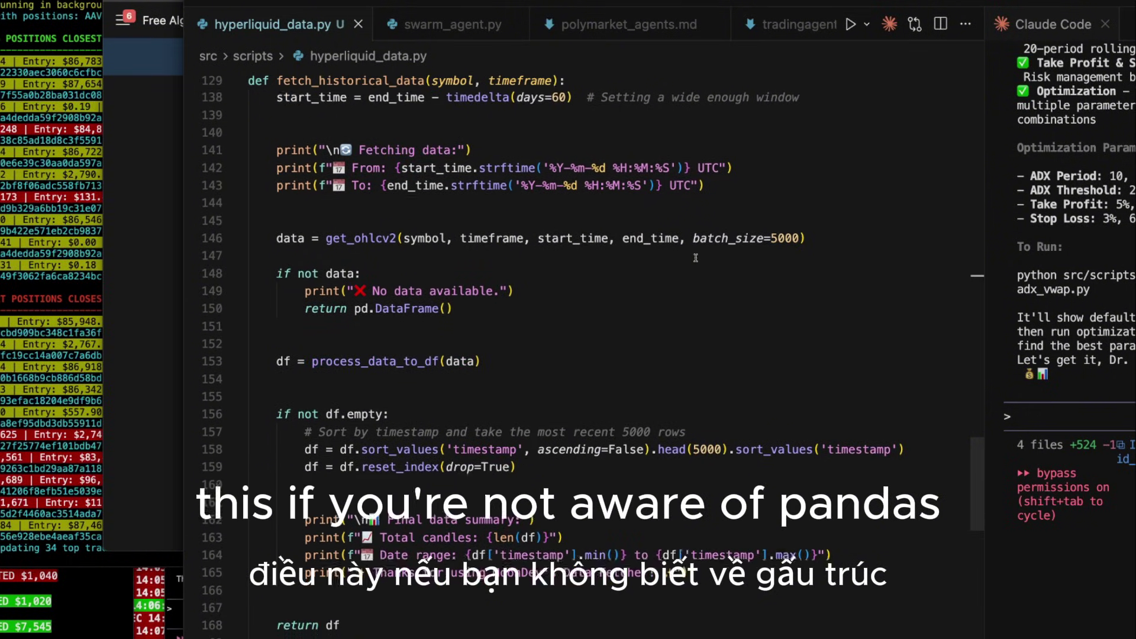
pyautogui.scroll(-2, 695, 259)
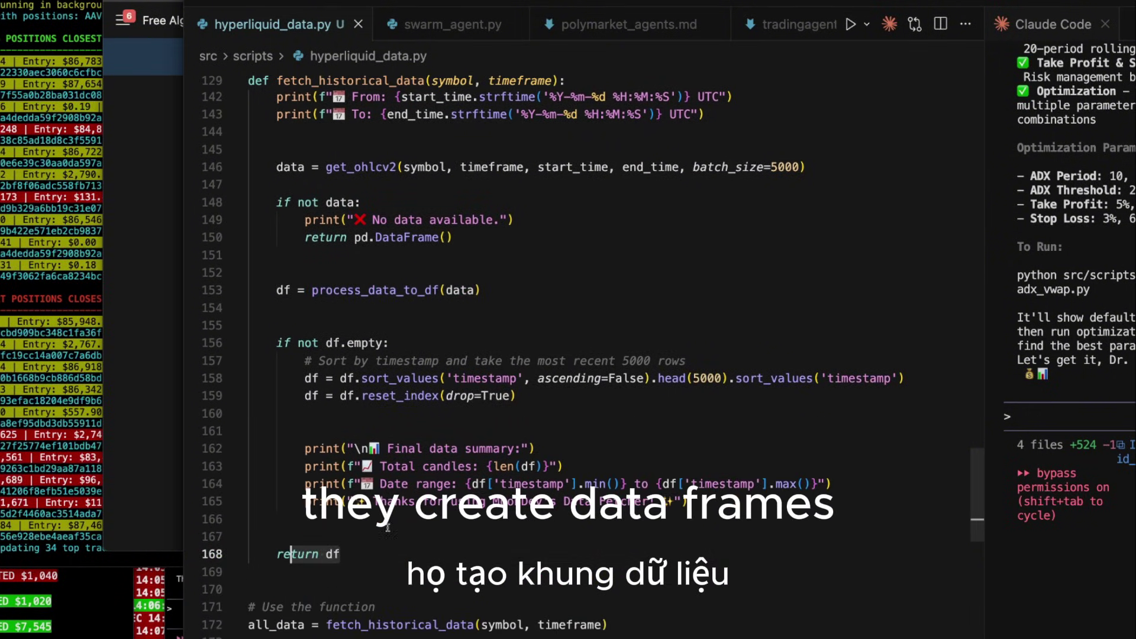
pyautogui.scroll(-2, 613, 412)
pyautogui.scroll(-3, 616, 407)
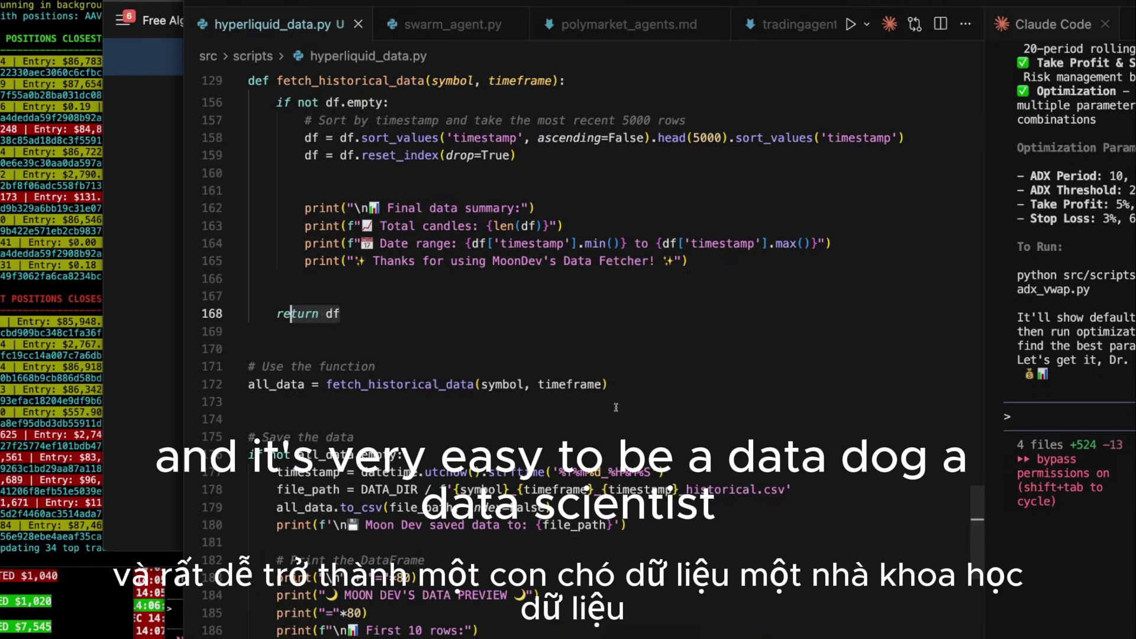
pyautogui.scroll(-1, 660, 404)
pyautogui.scroll(-2, 661, 405)
pyautogui.scroll(-2, 660, 404)
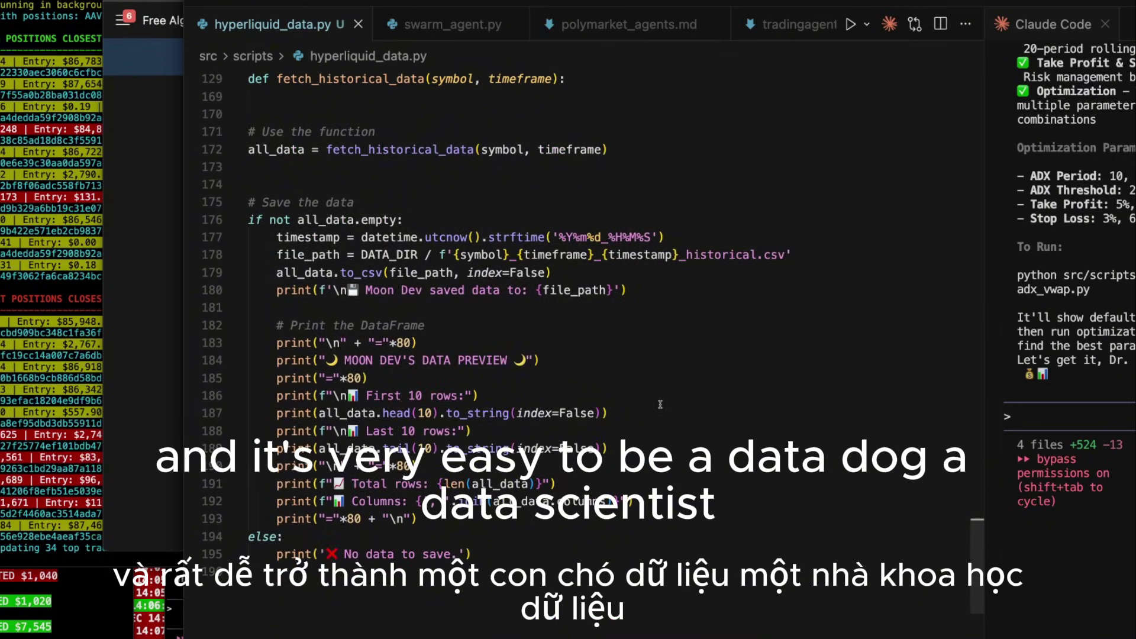
pyautogui.scroll(1, 661, 405)
pyautogui.scroll(-1, 500, 560)
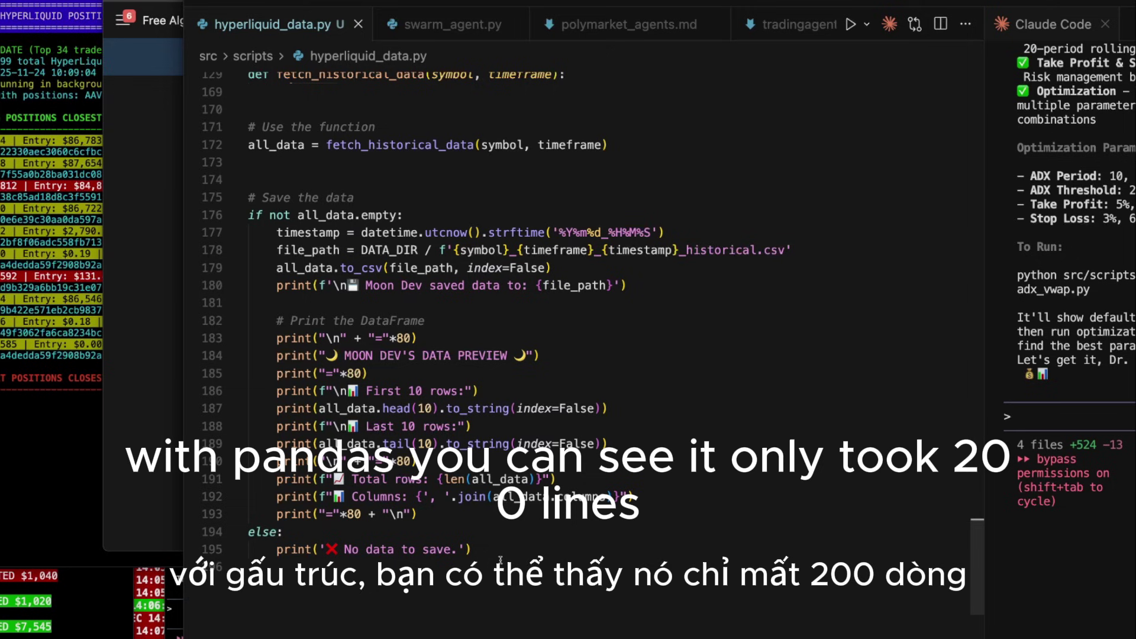
pyautogui.scroll(5, 653, 431)
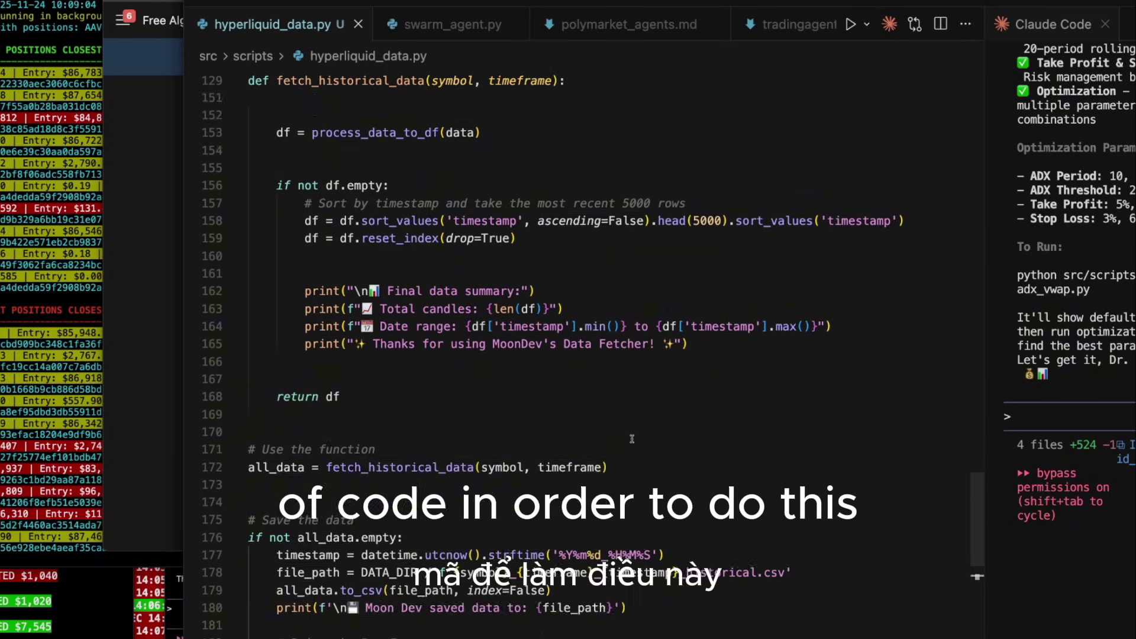
pyautogui.scroll(5, 653, 431)
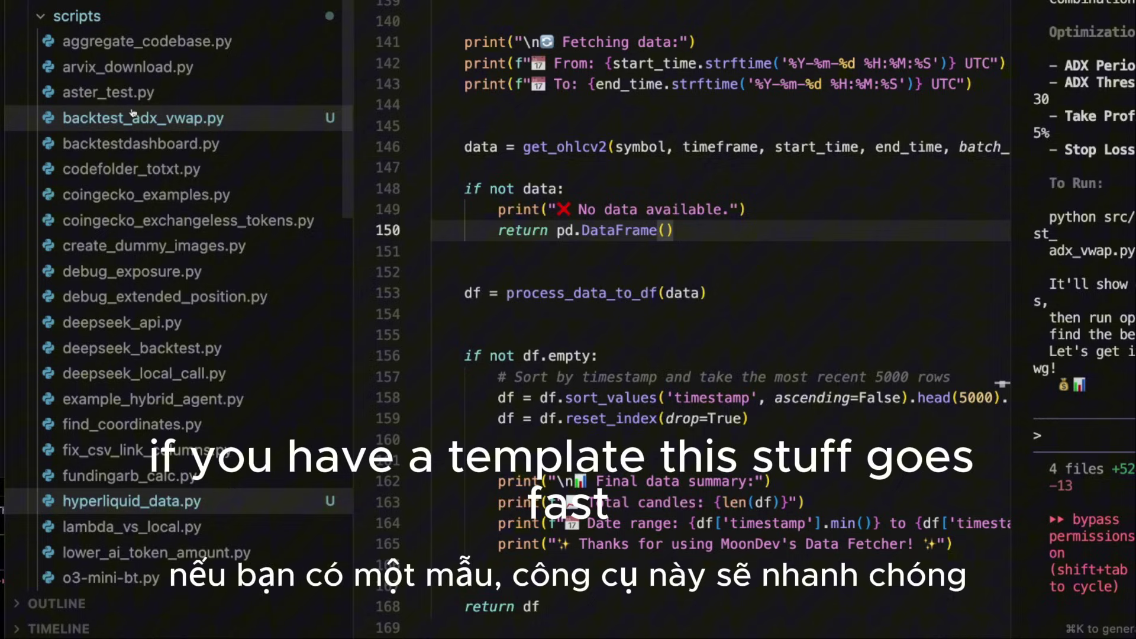
pyautogui.click(136, 119)
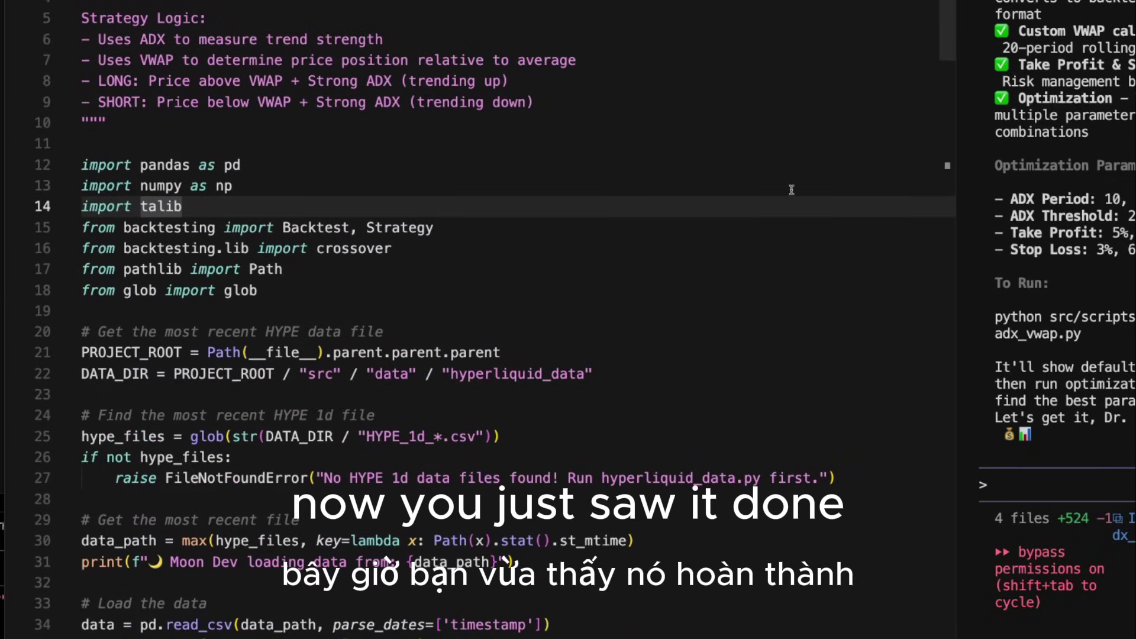
pyautogui.scroll(-2, 673, 220)
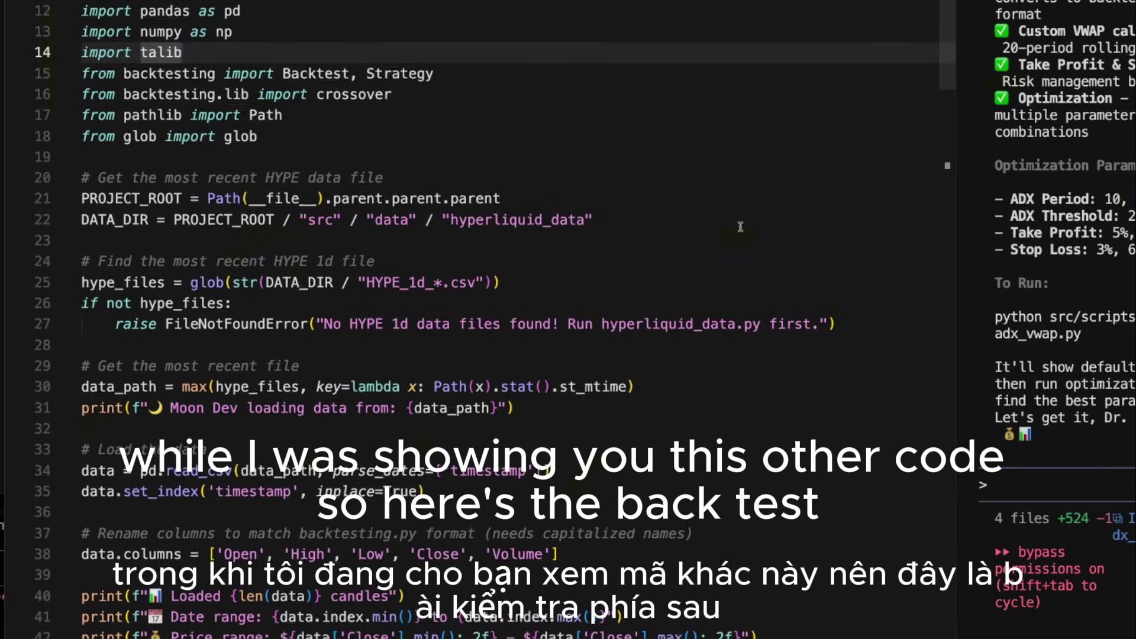
pyautogui.scroll(-5, 741, 226)
pyautogui.scroll(-5, 741, 226)
pyautogui.scroll(-5, 741, 226)
pyautogui.scroll(-3, 742, 227)
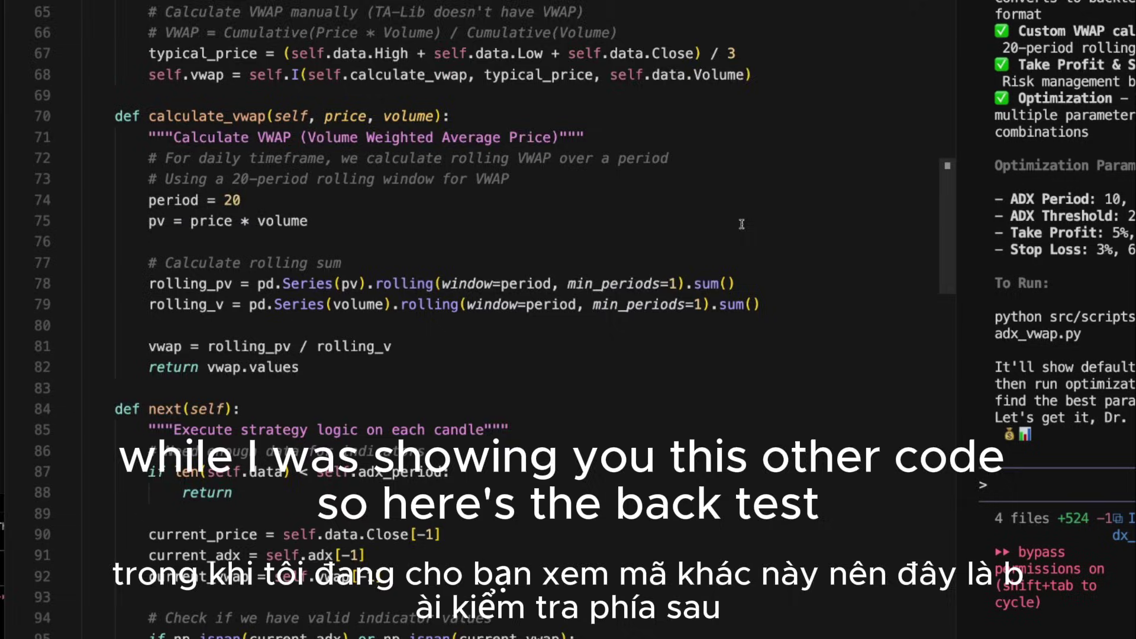
pyautogui.scroll(-2, 741, 227)
pyautogui.scroll(-5, 767, 244)
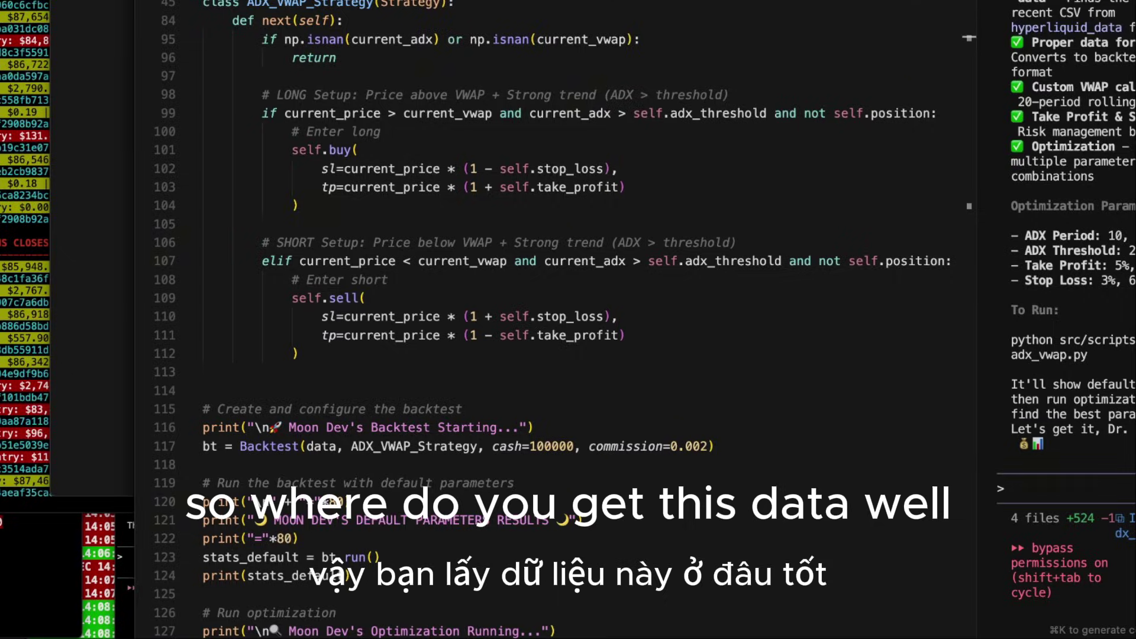
# Run git add, commit -m 'hyperliquid data source' and git push in the terminal.
pyautogui.hotkey('ctrl', '`')
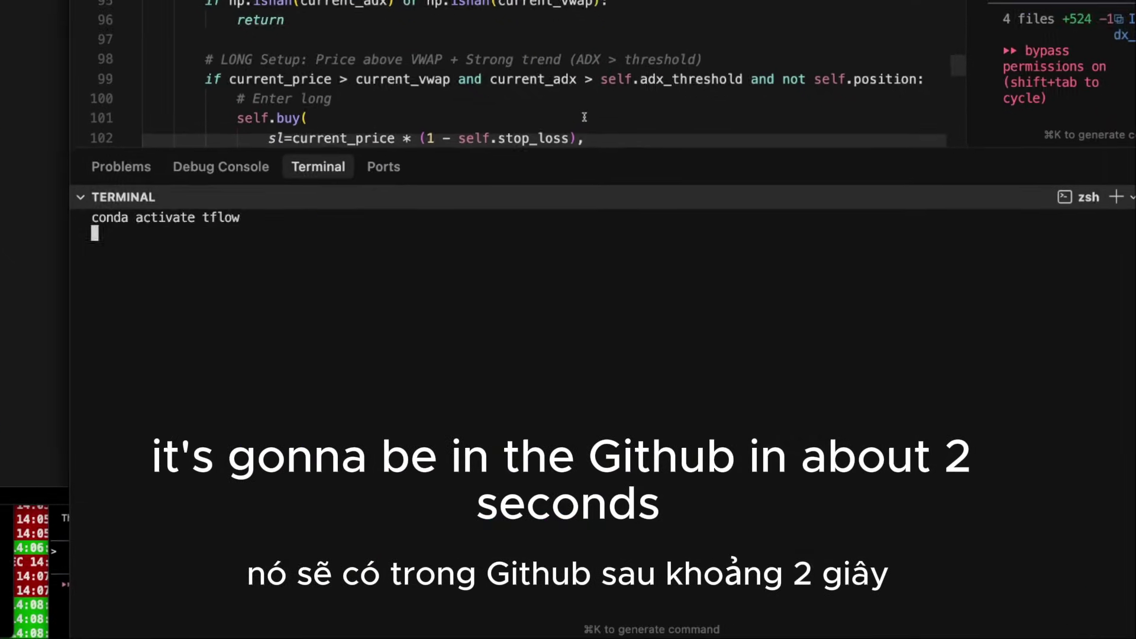
pyautogui.write('git commit -')
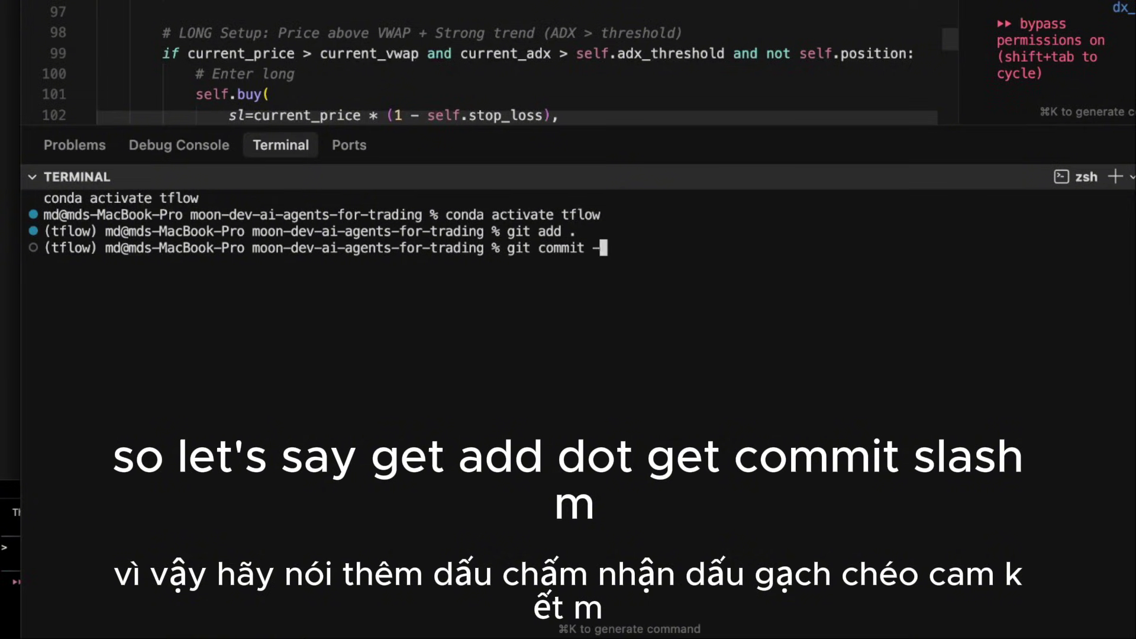
pyautogui.write('m "hyperliquid data source')
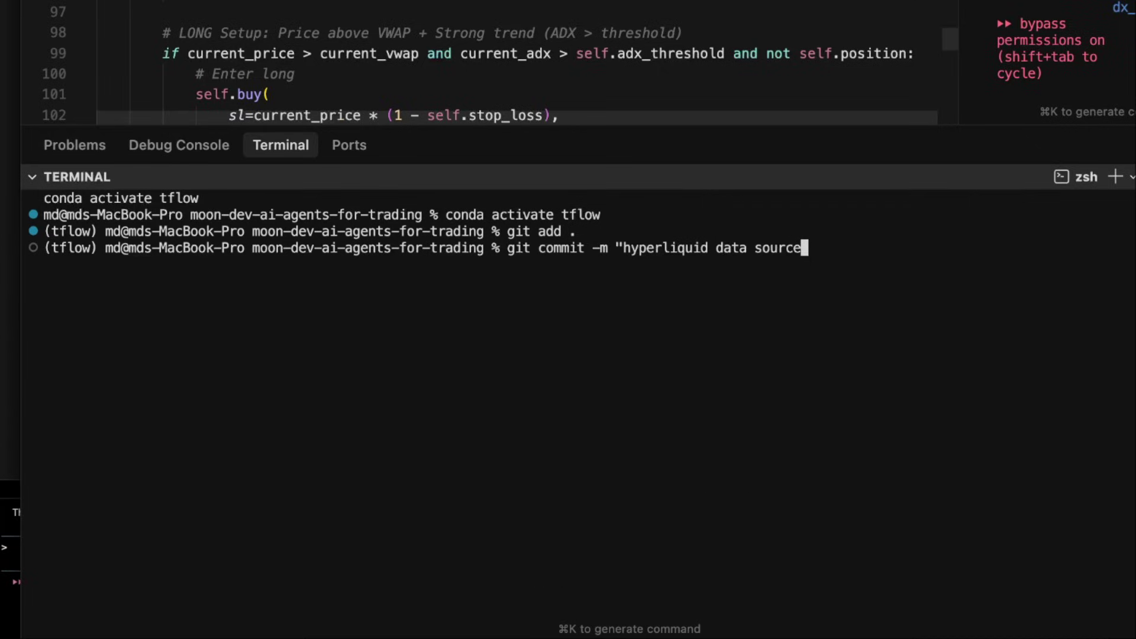
pyautogui.press('Return')
pyautogui.write('gi')
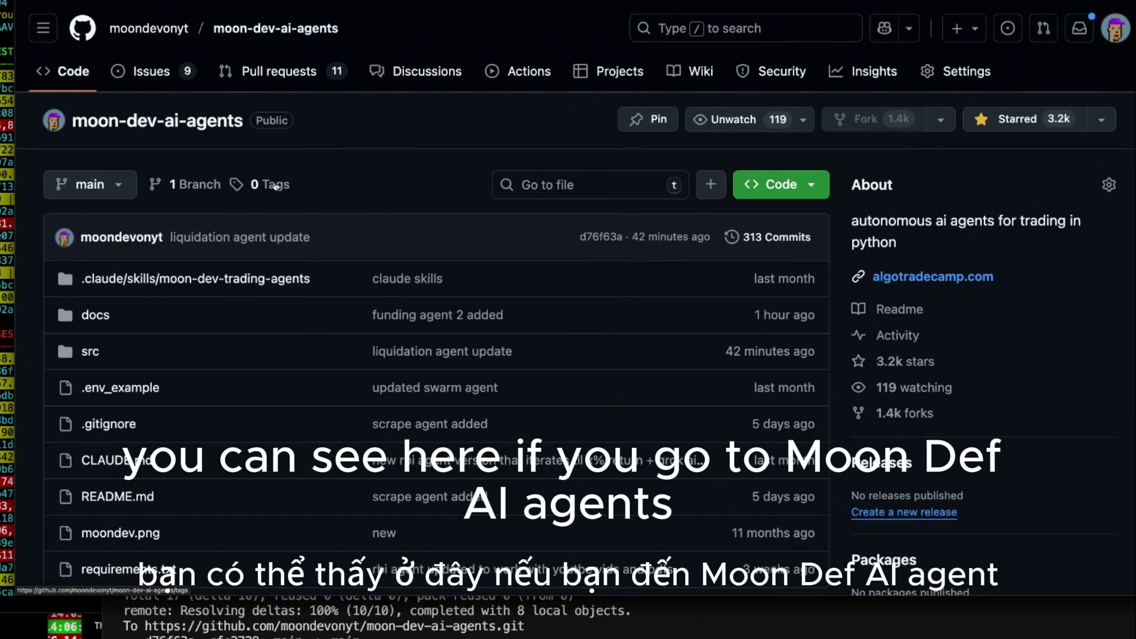
# Navigate to src/scripts/hyperliquid_data.py in the repository.
pyautogui.scroll(-3, 159, 205)
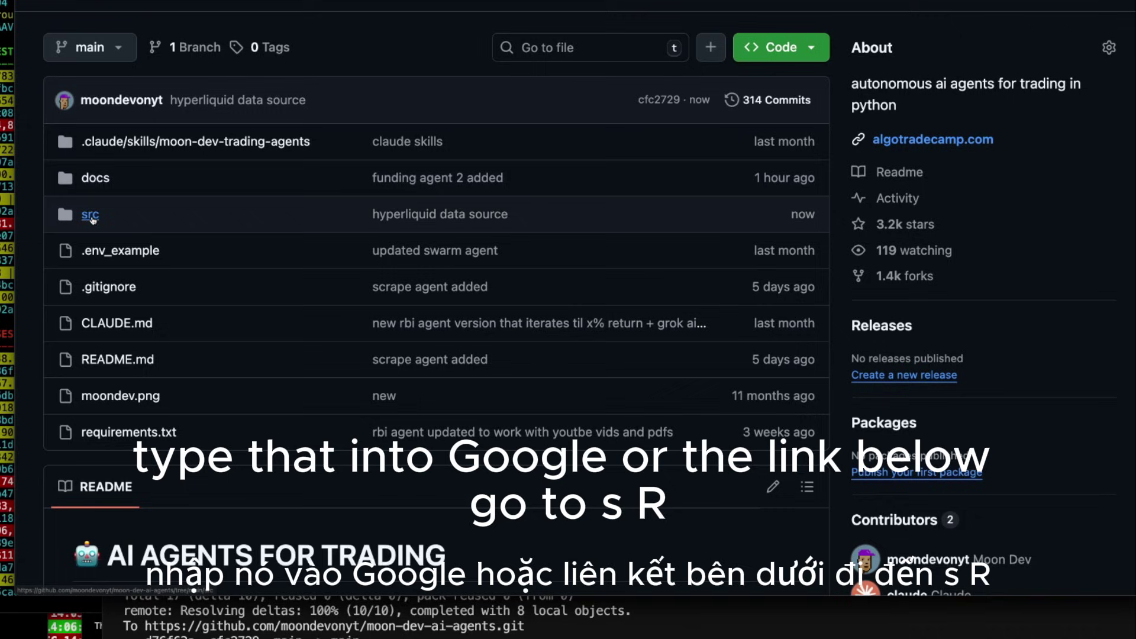
pyautogui.click(101, 217)
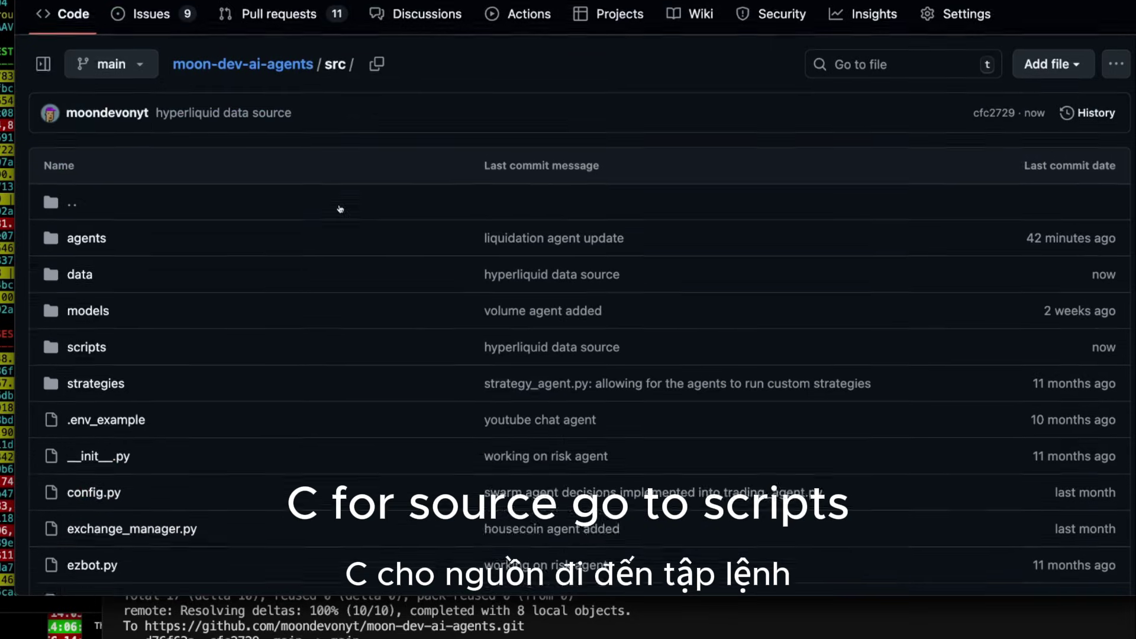
pyautogui.scroll(-3, 119, 218)
pyautogui.click(98, 218)
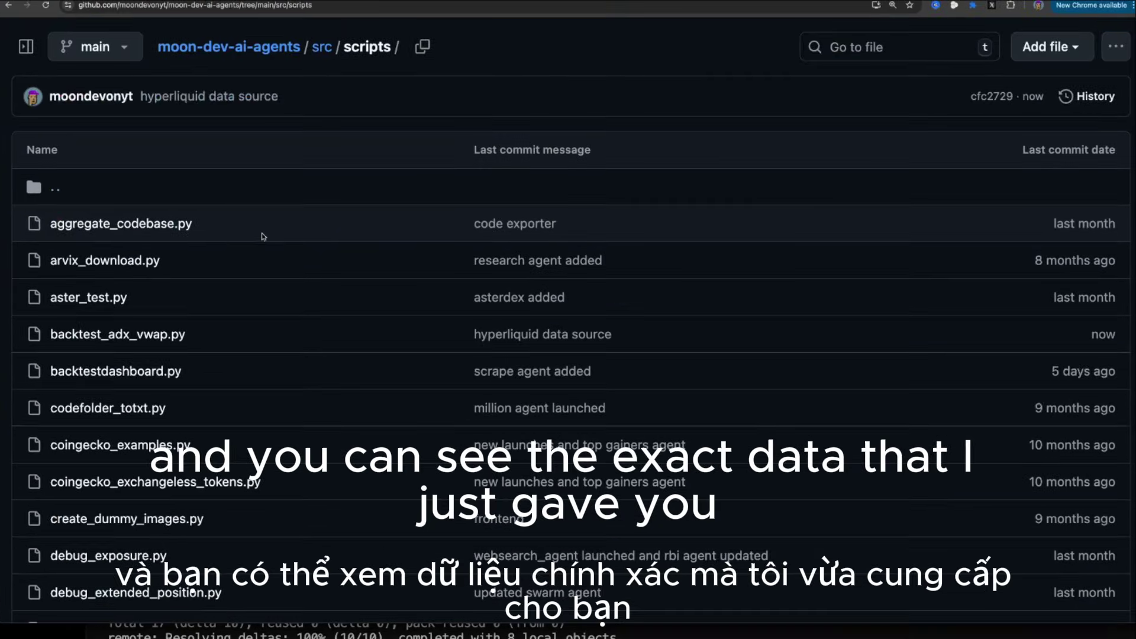
pyautogui.scroll(-4, 271, 232)
pyautogui.scroll(-1, 271, 214)
pyautogui.scroll(-5, 273, 214)
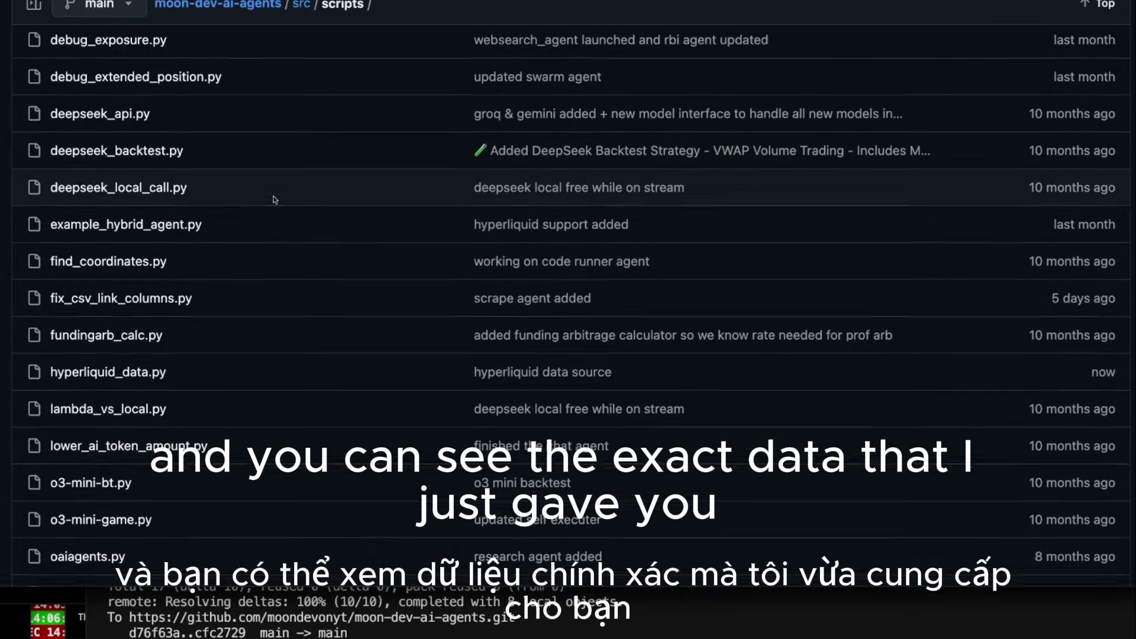
pyautogui.scroll(-1, 88, 345)
pyautogui.click(94, 337)
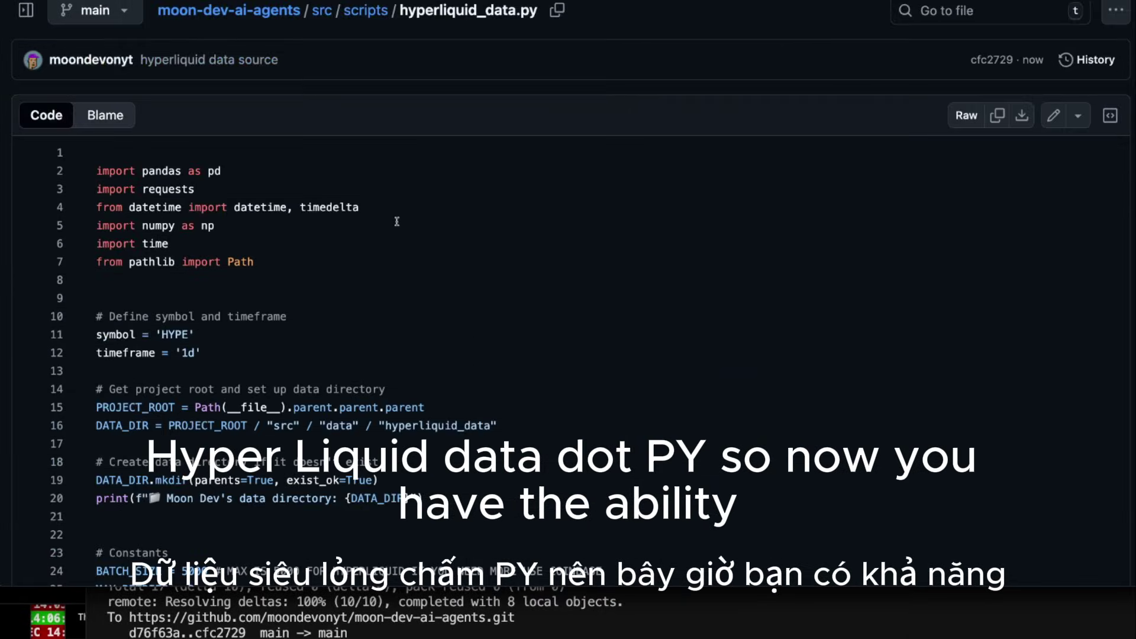
# Scroll through the hyperliquid_data.py code.
pyautogui.scroll(-3, 397, 221)
pyautogui.scroll(-4, 396, 225)
pyautogui.scroll(-3, 398, 234)
pyautogui.scroll(-2, 398, 243)
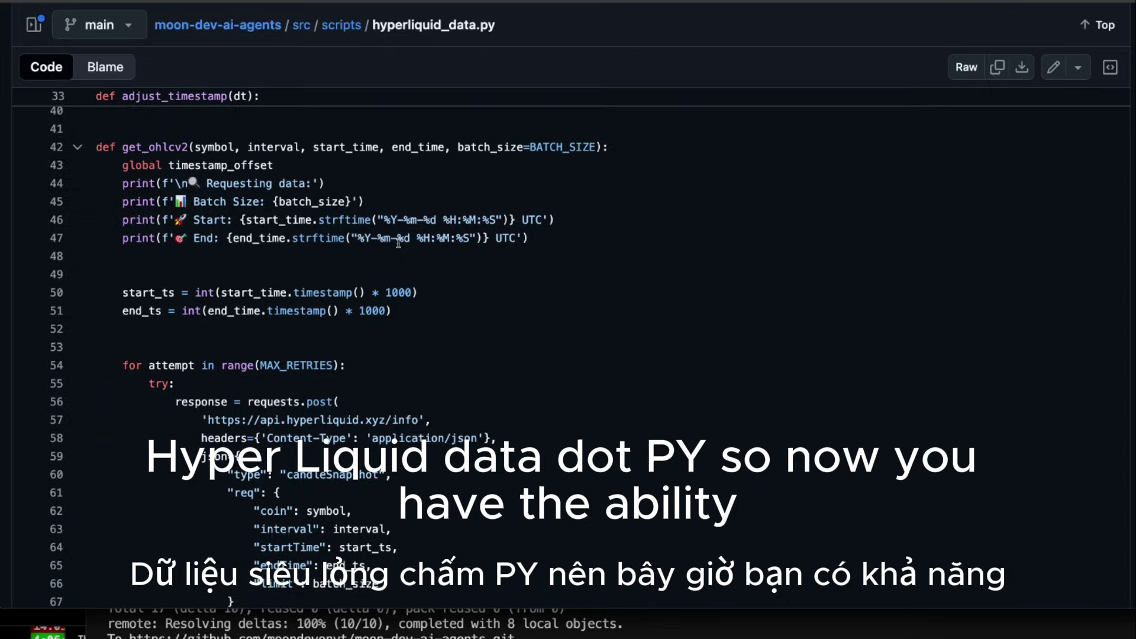
pyautogui.scroll(-4, 398, 243)
pyautogui.scroll(-2, 398, 243)
pyautogui.scroll(-1, 399, 242)
pyautogui.scroll(-5, 400, 242)
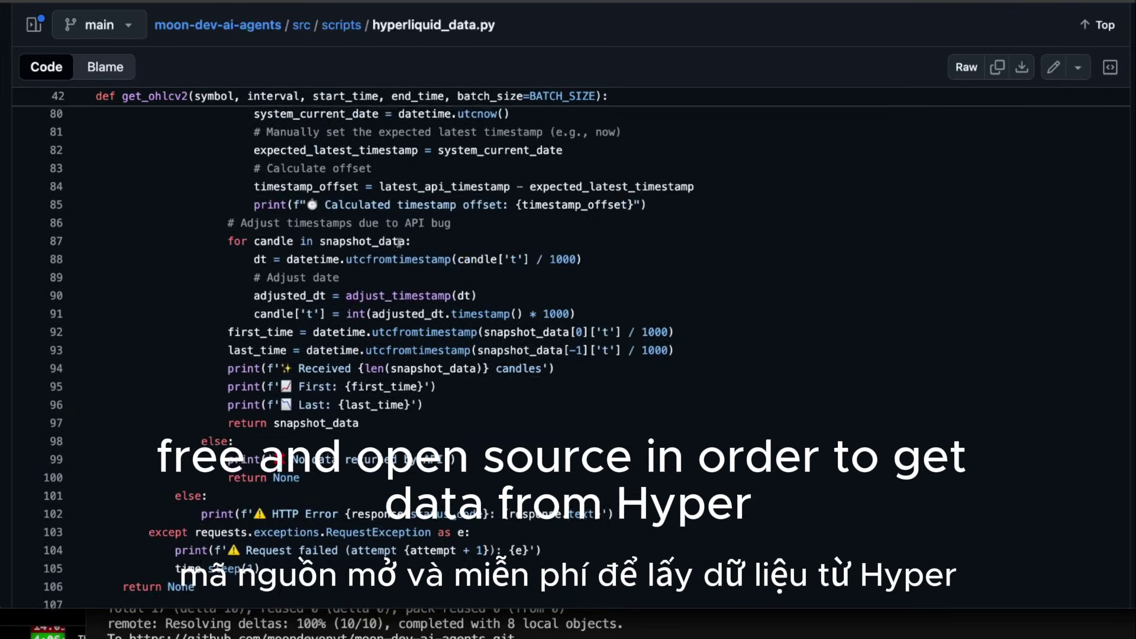
pyautogui.scroll(-4, 400, 242)
pyautogui.scroll(-5, 401, 241)
pyautogui.scroll(-2, 403, 240)
pyautogui.scroll(-2, 404, 240)
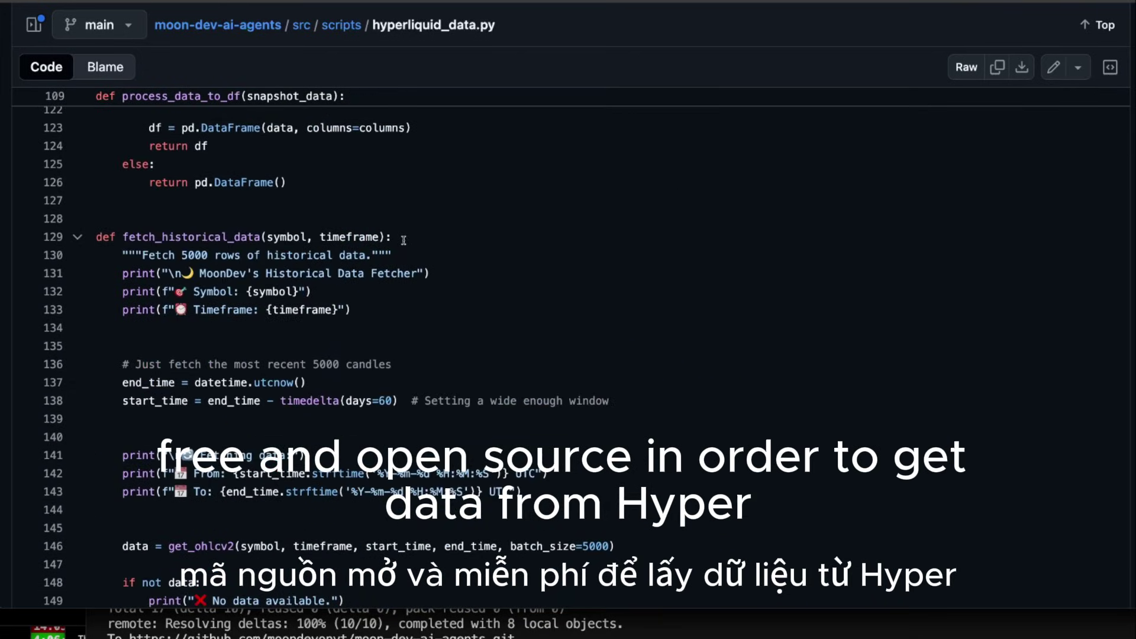
pyautogui.scroll(-5, 404, 240)
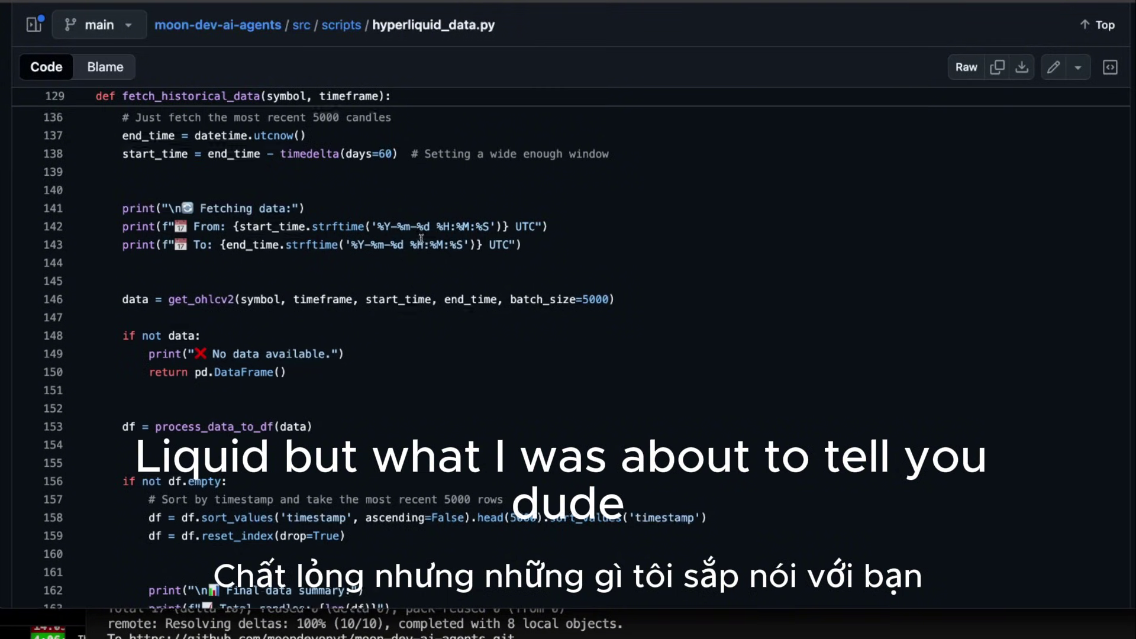
pyautogui.scroll(-2, 422, 239)
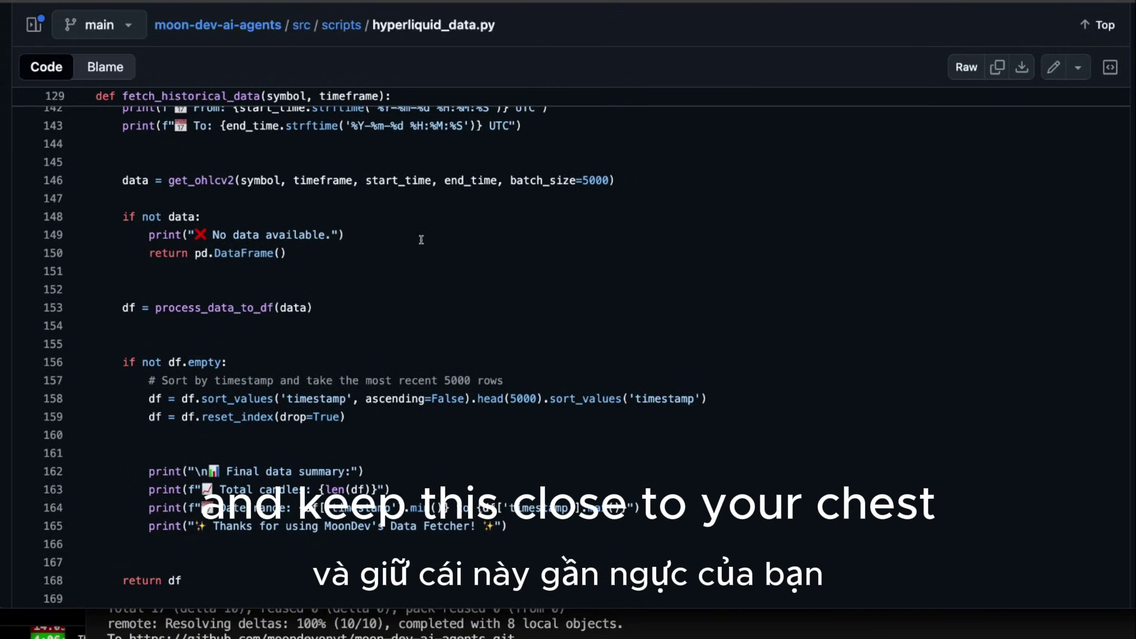
pyautogui.scroll(-1, 422, 244)
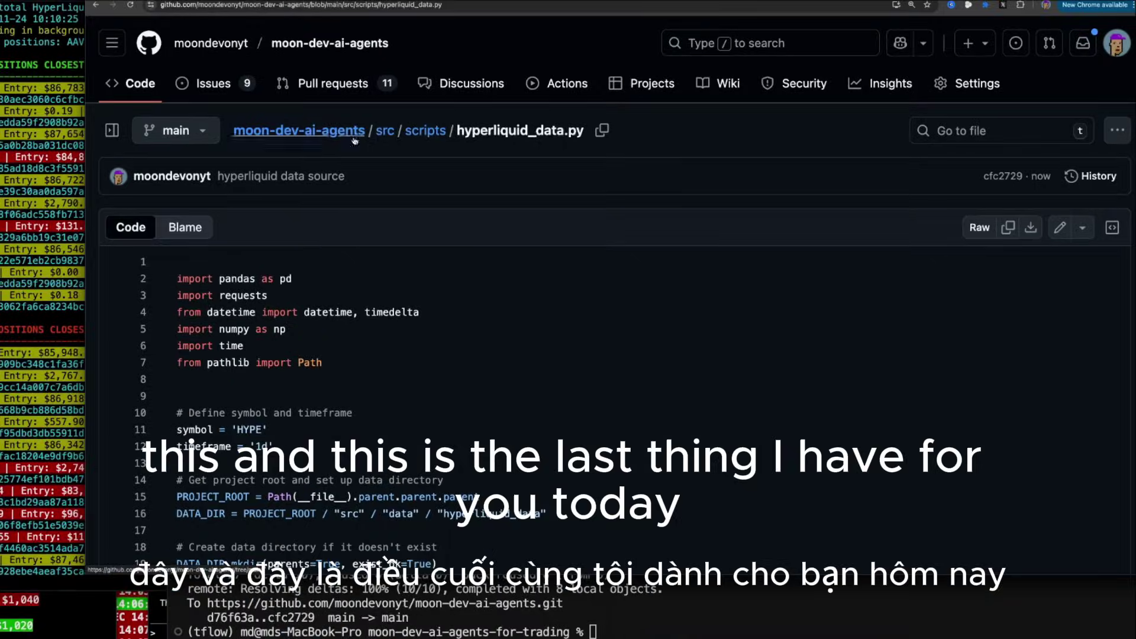
# Browse the moon-dev-ai-agents repo home page, then return to hyperliquid_data.py.
pyautogui.click(349, 135)
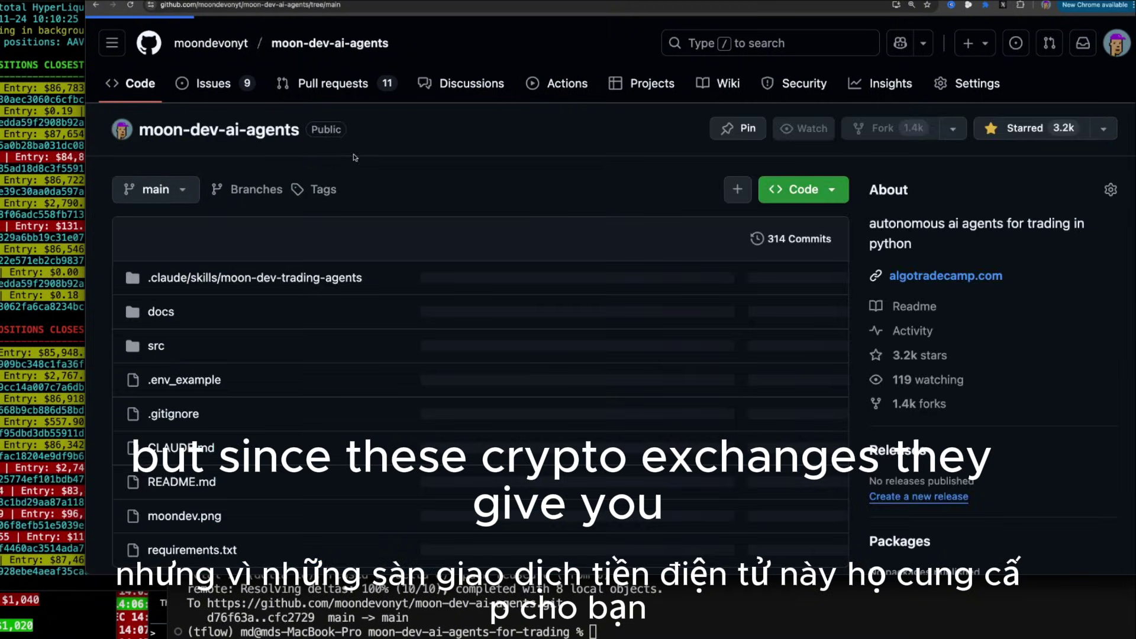
pyautogui.scroll(-3, 413, 225)
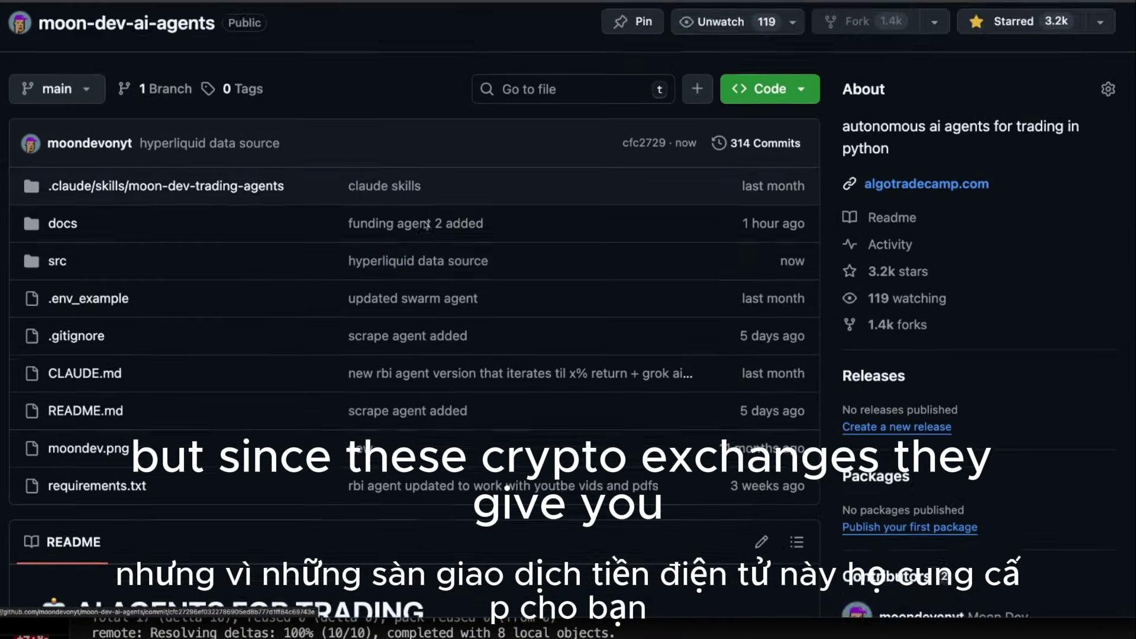
pyautogui.scroll(-3, 417, 226)
pyautogui.scroll(-4, 426, 223)
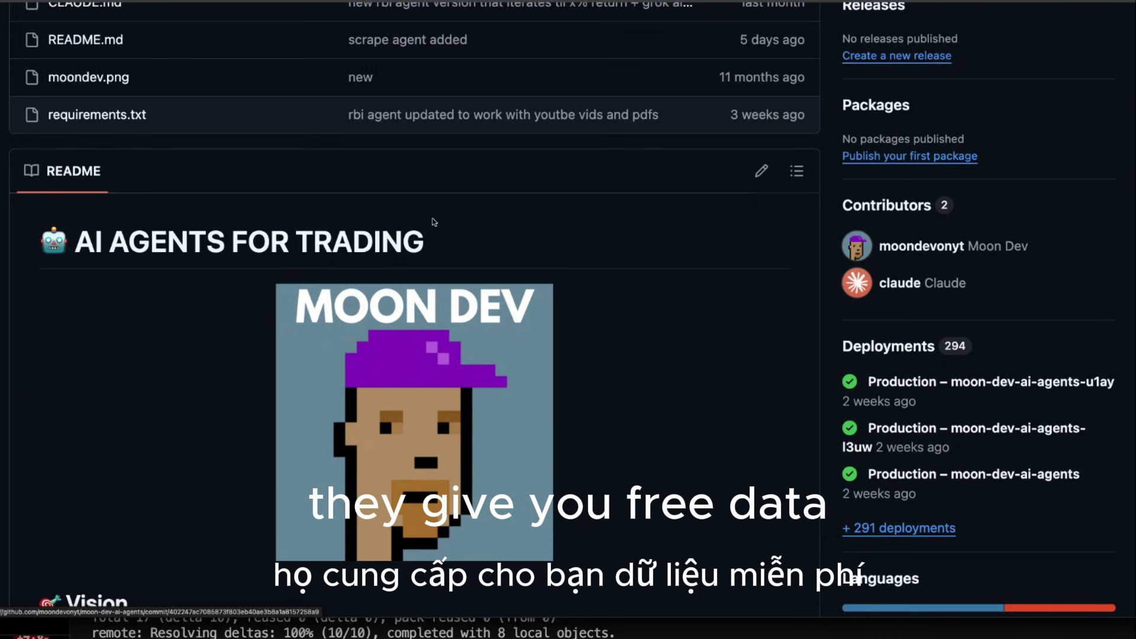
pyautogui.scroll(-1, 440, 223)
pyautogui.scroll(-2, 440, 221)
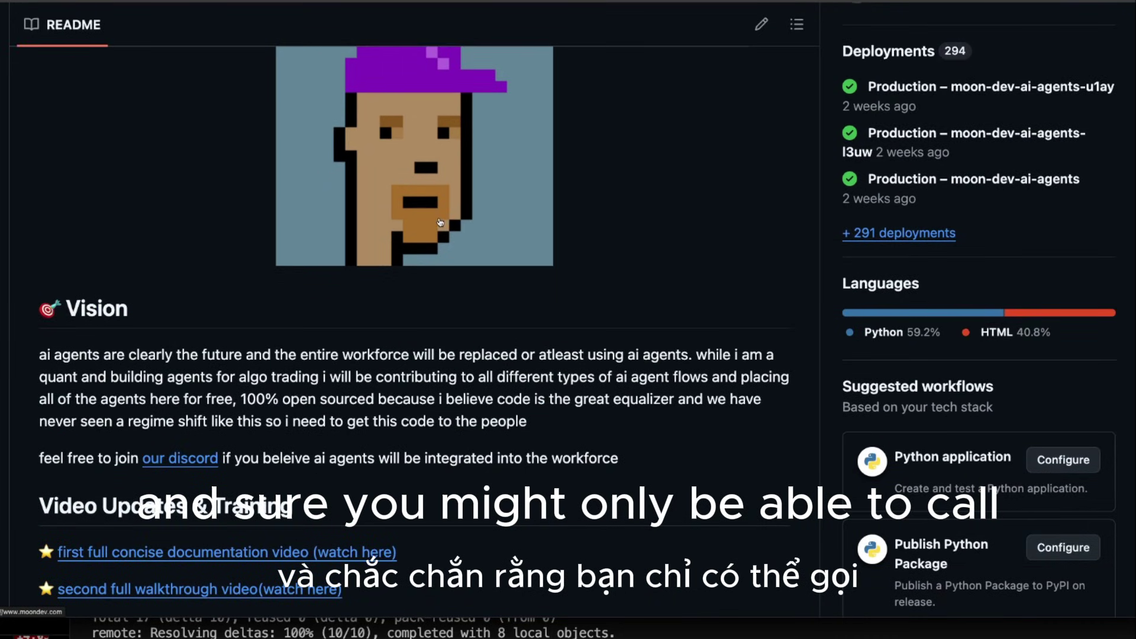
pyautogui.scroll(-3, 441, 220)
pyautogui.scroll(5, 449, 207)
pyautogui.scroll(5, 449, 208)
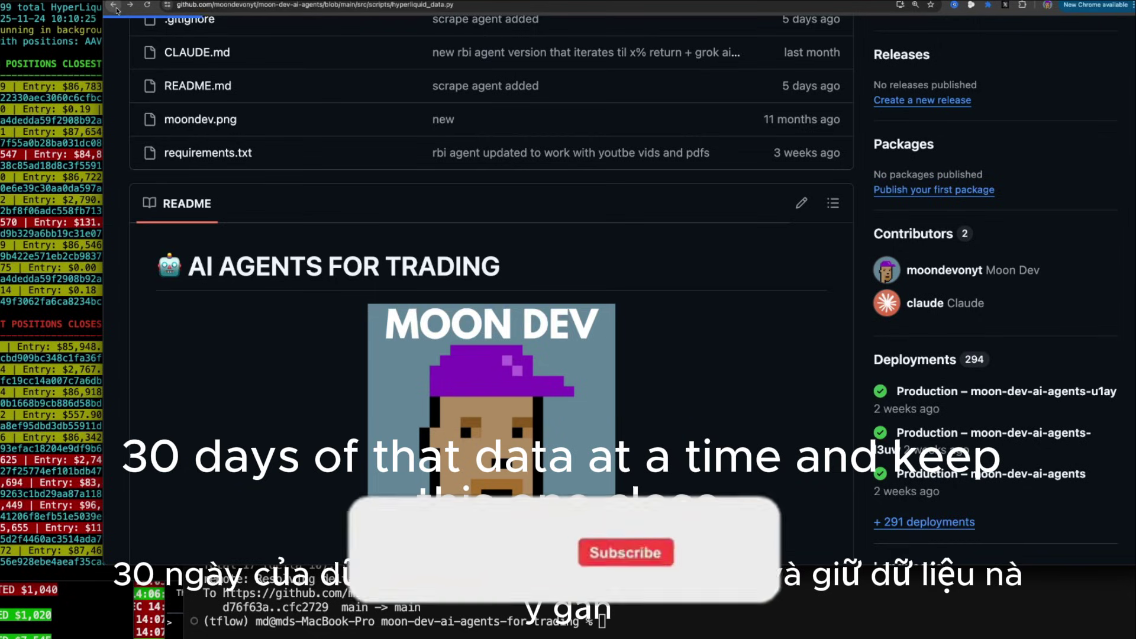
pyautogui.click(115, 5)
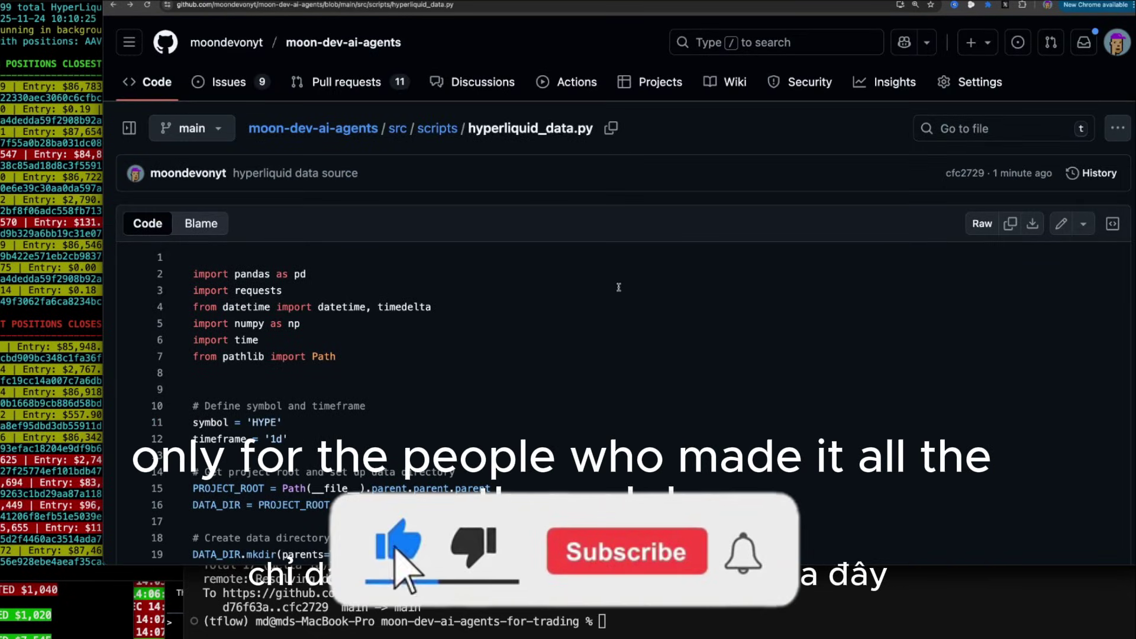
pyautogui.scroll(-1, 618, 287)
pyautogui.scroll(-2, 618, 287)
pyautogui.scroll(-2, 618, 287)
pyautogui.scroll(-2, 618, 288)
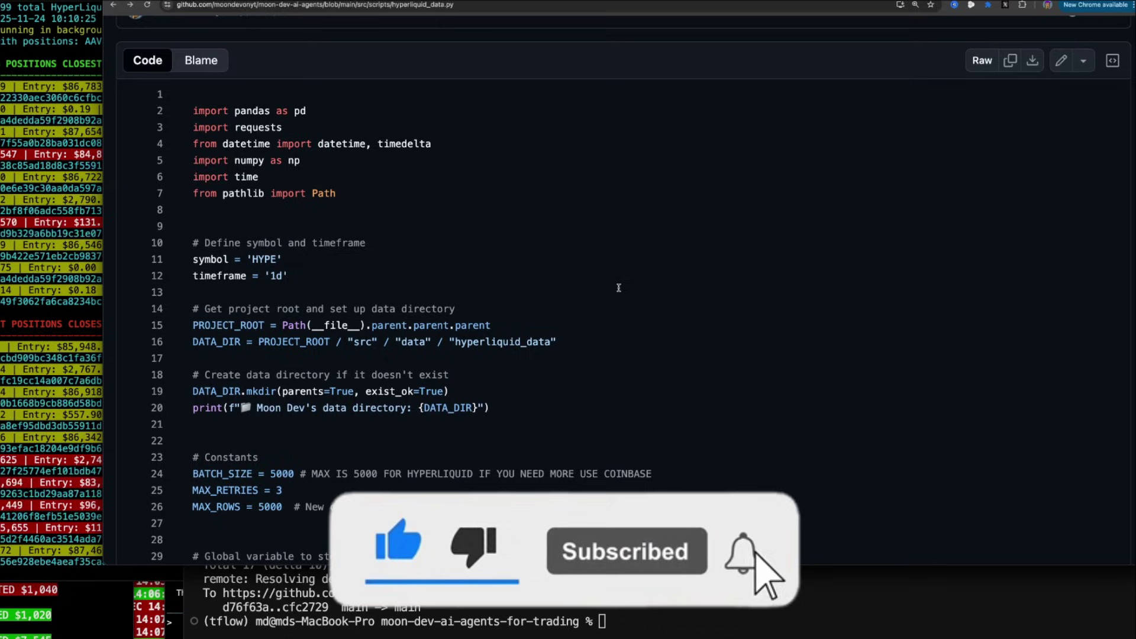
pyautogui.scroll(-1, 618, 288)
pyautogui.scroll(-1, 618, 288)
pyautogui.scroll(-1, 619, 287)
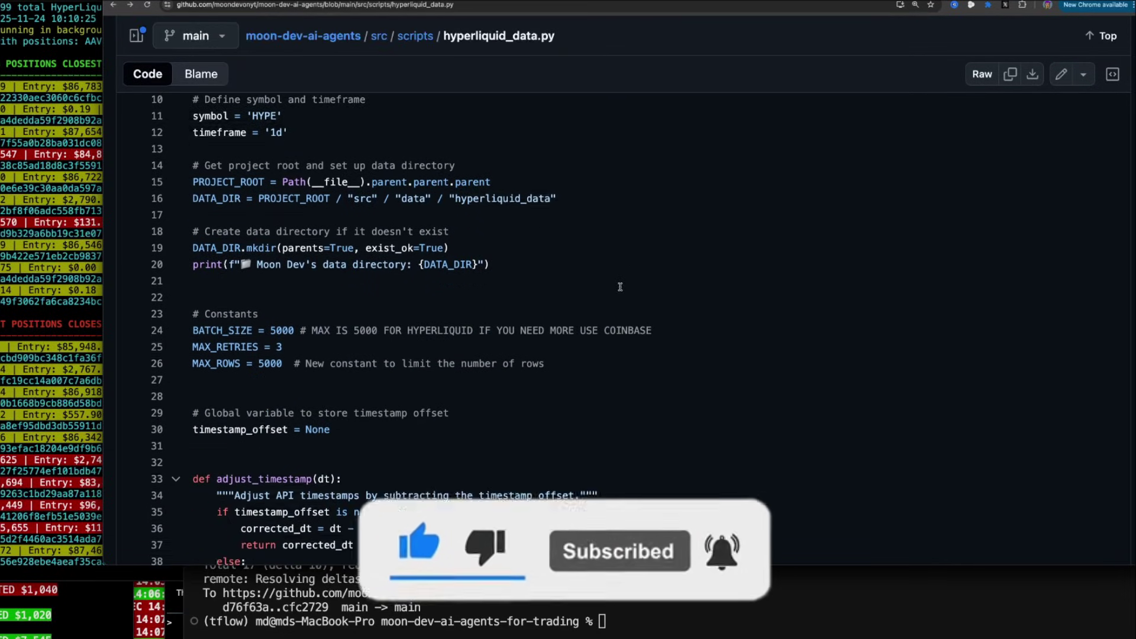
pyautogui.scroll(-4, 620, 287)
pyautogui.scroll(-2, 623, 287)
pyautogui.scroll(-2, 624, 286)
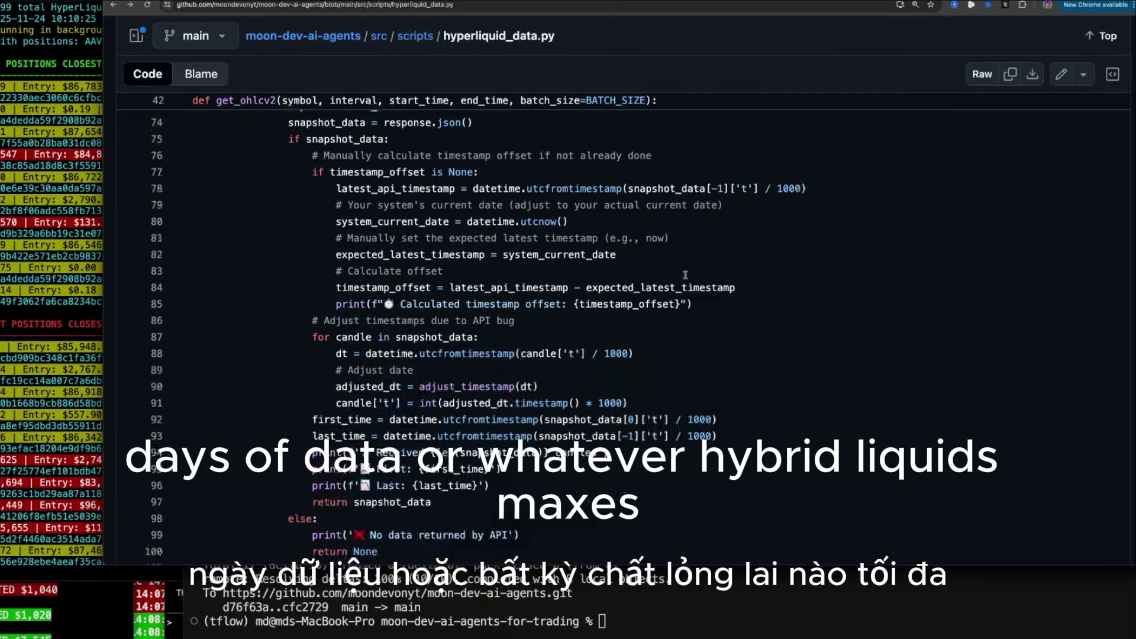
pyautogui.scroll(2, 685, 275)
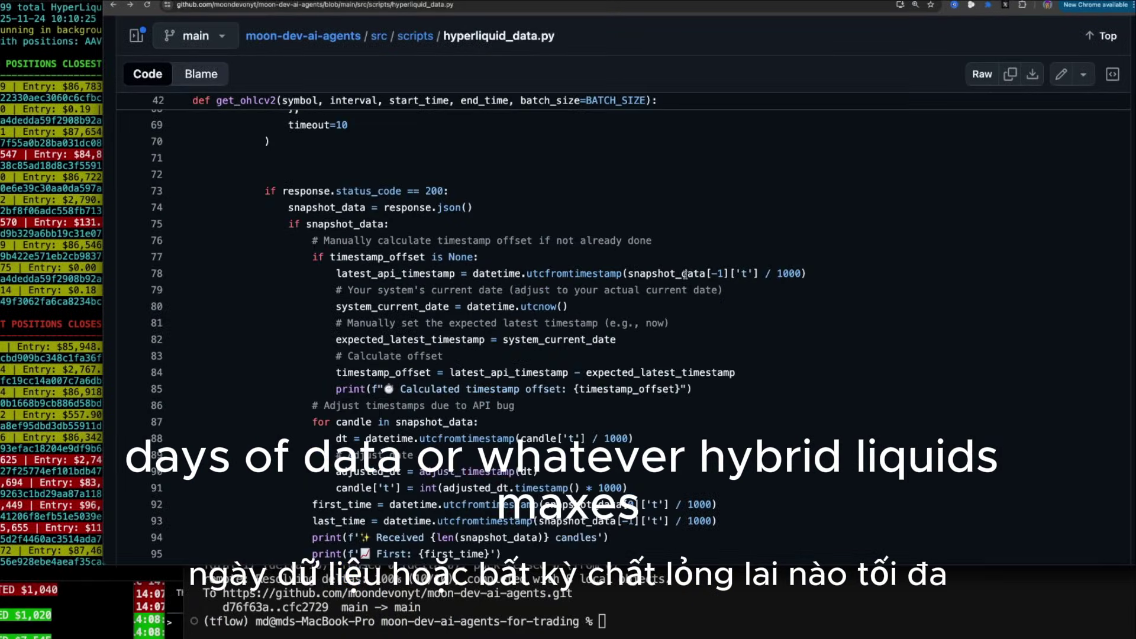
pyautogui.scroll(3, 685, 275)
pyautogui.scroll(1, 685, 275)
pyautogui.scroll(5, 685, 275)
pyautogui.scroll(2, 685, 275)
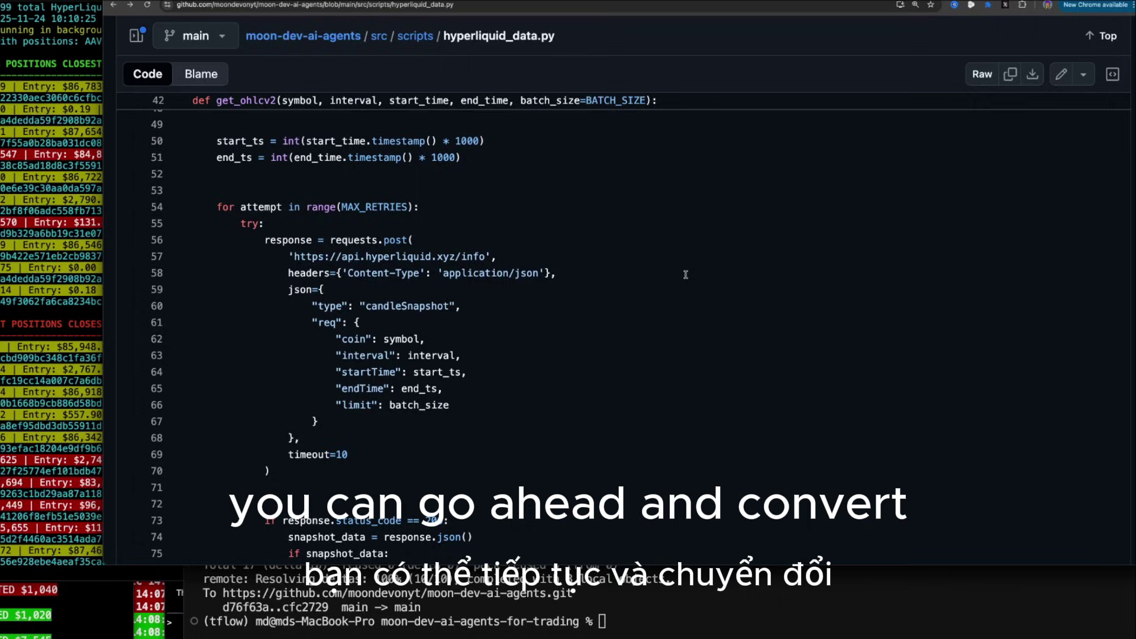
pyautogui.scroll(3, 685, 274)
pyautogui.scroll(1, 686, 274)
pyautogui.scroll(1, 686, 275)
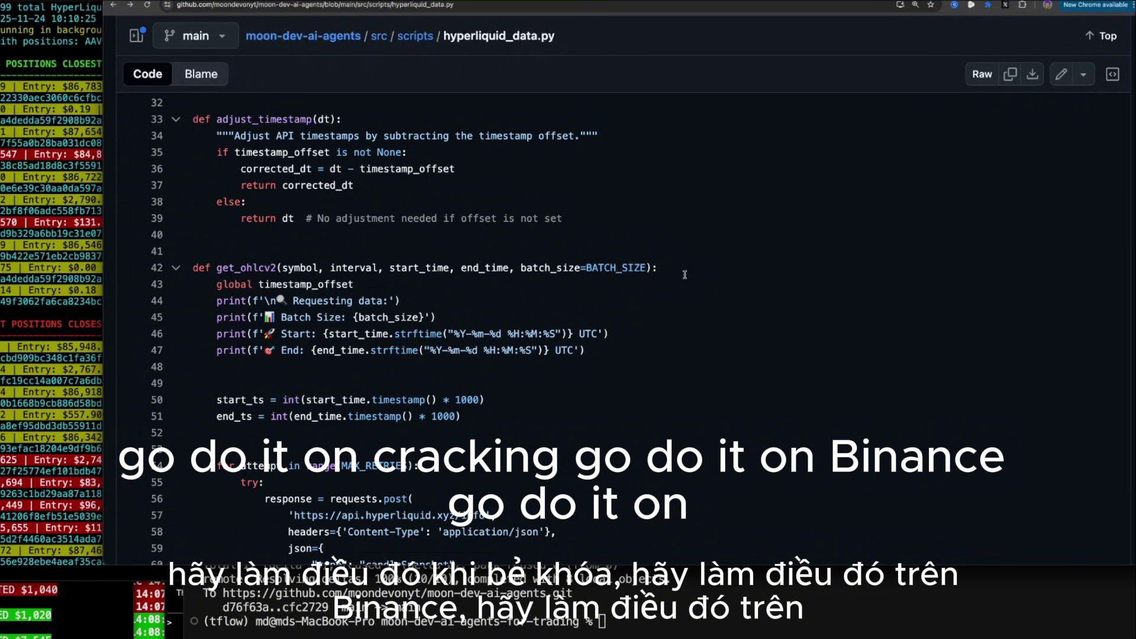
pyautogui.scroll(3, 685, 275)
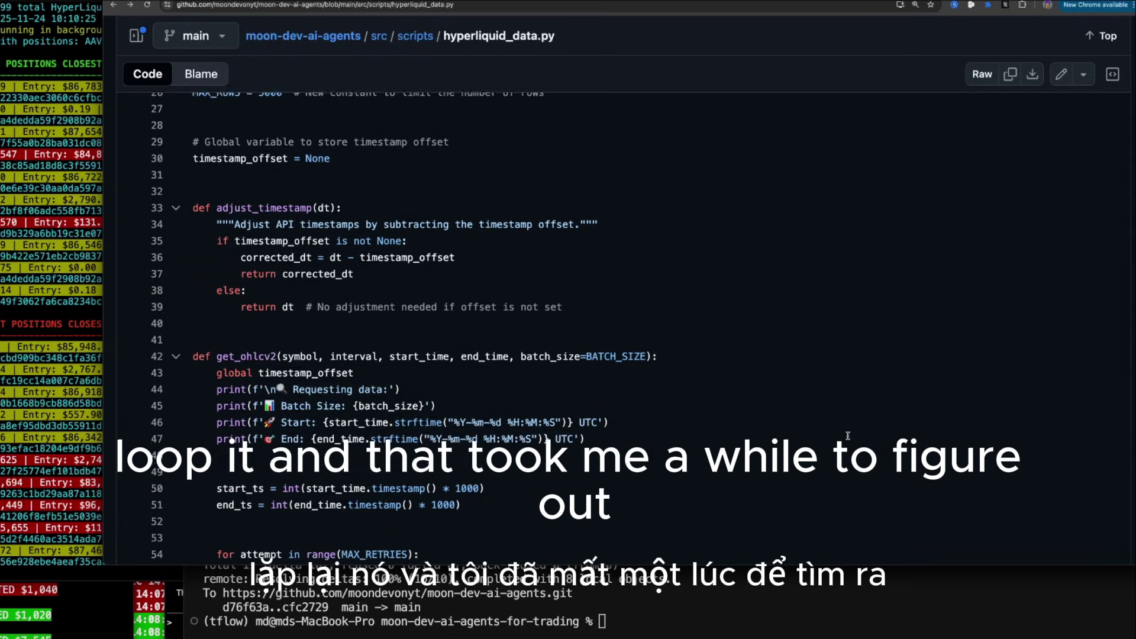
pyautogui.scroll(3, 846, 436)
pyautogui.scroll(6, 848, 433)
pyautogui.scroll(5, 850, 431)
pyautogui.scroll(2, 850, 431)
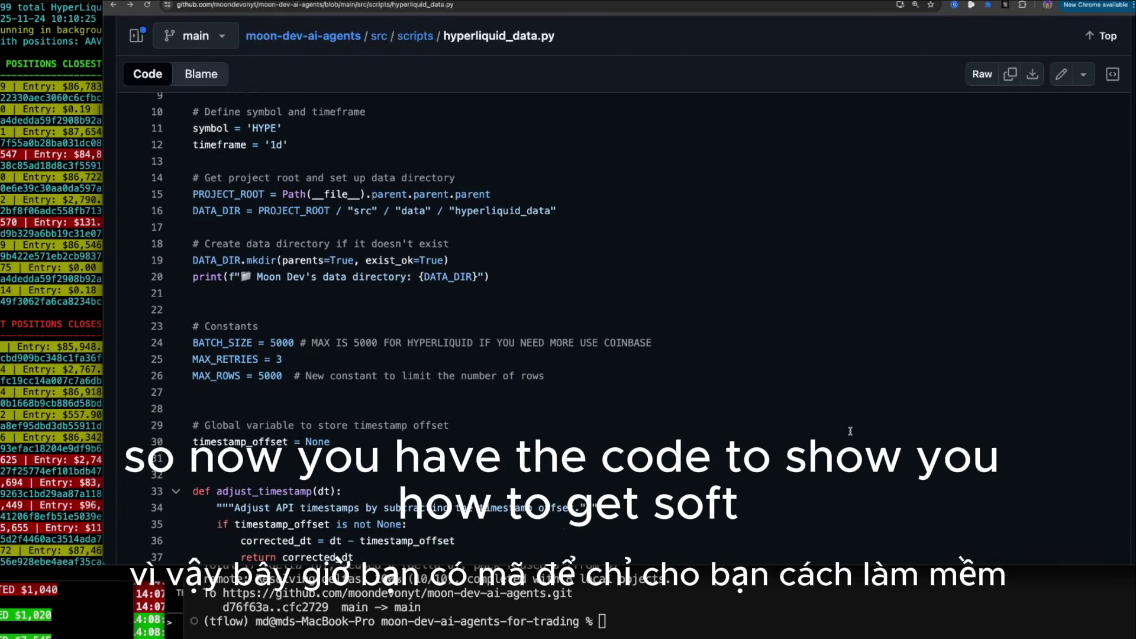
pyautogui.scroll(2, 851, 430)
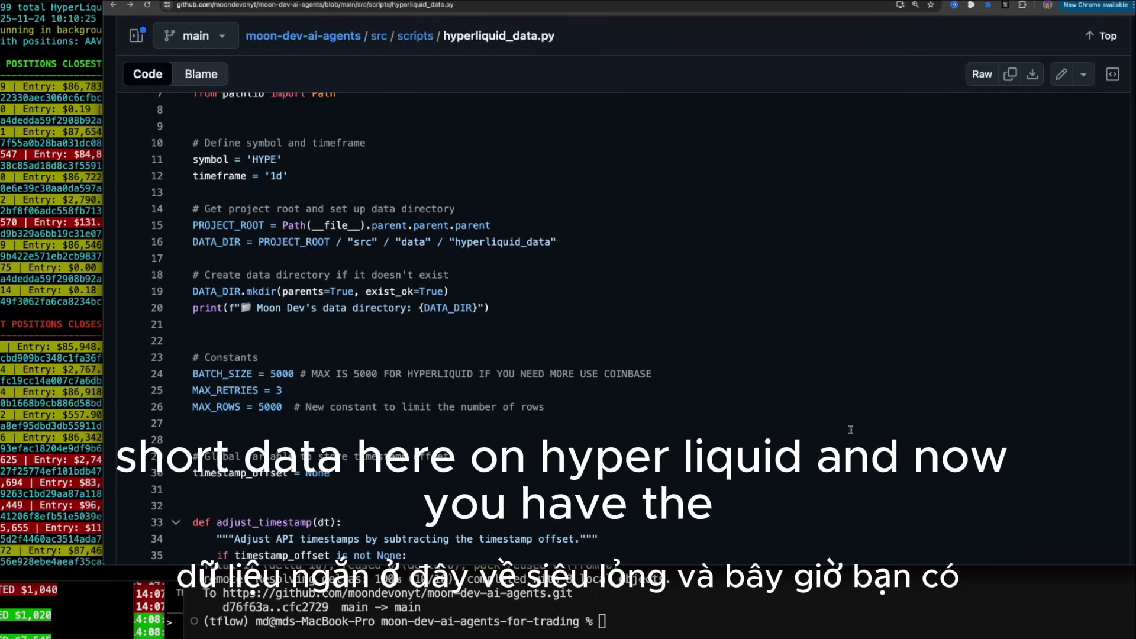
pyautogui.scroll(4, 851, 429)
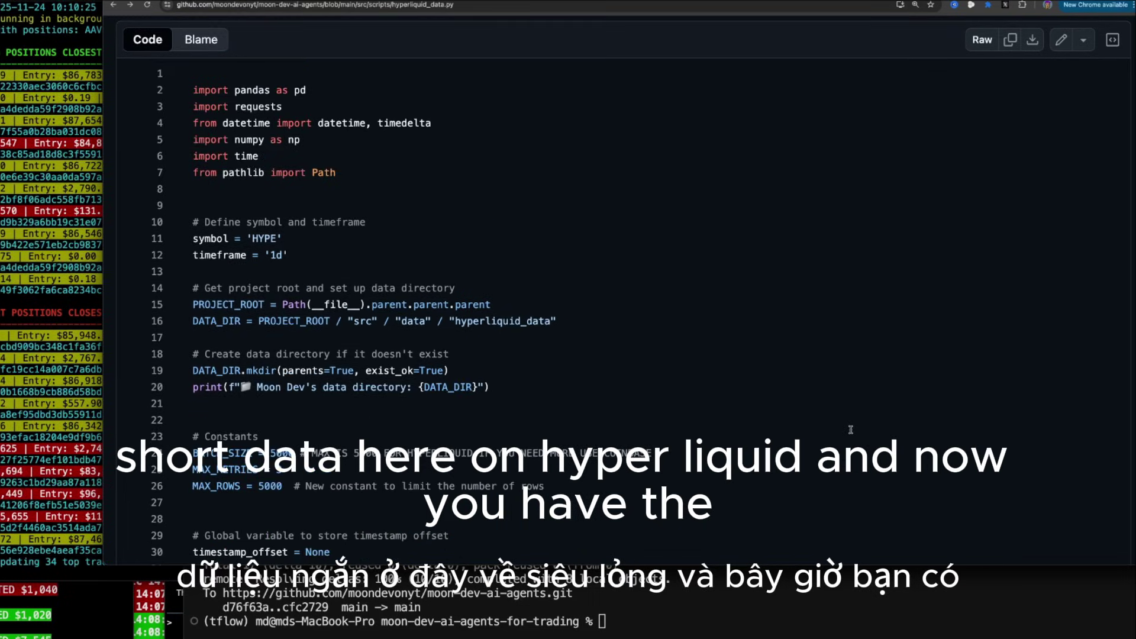
pyautogui.scroll(2, 850, 429)
pyautogui.scroll(1, 852, 438)
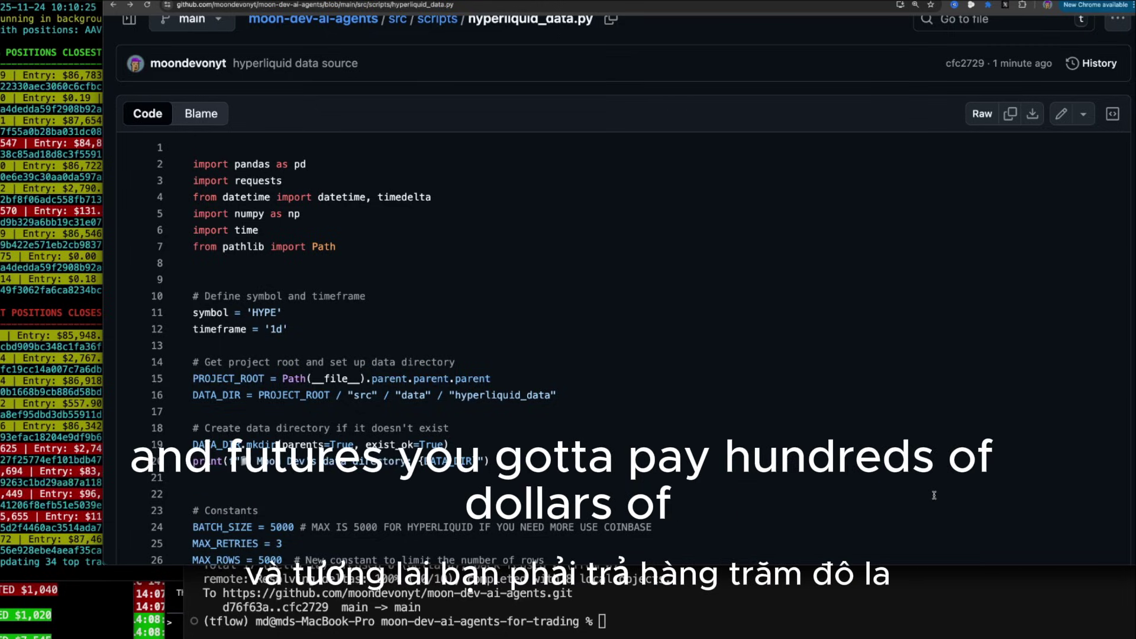
pyautogui.scroll(-1, 937, 494)
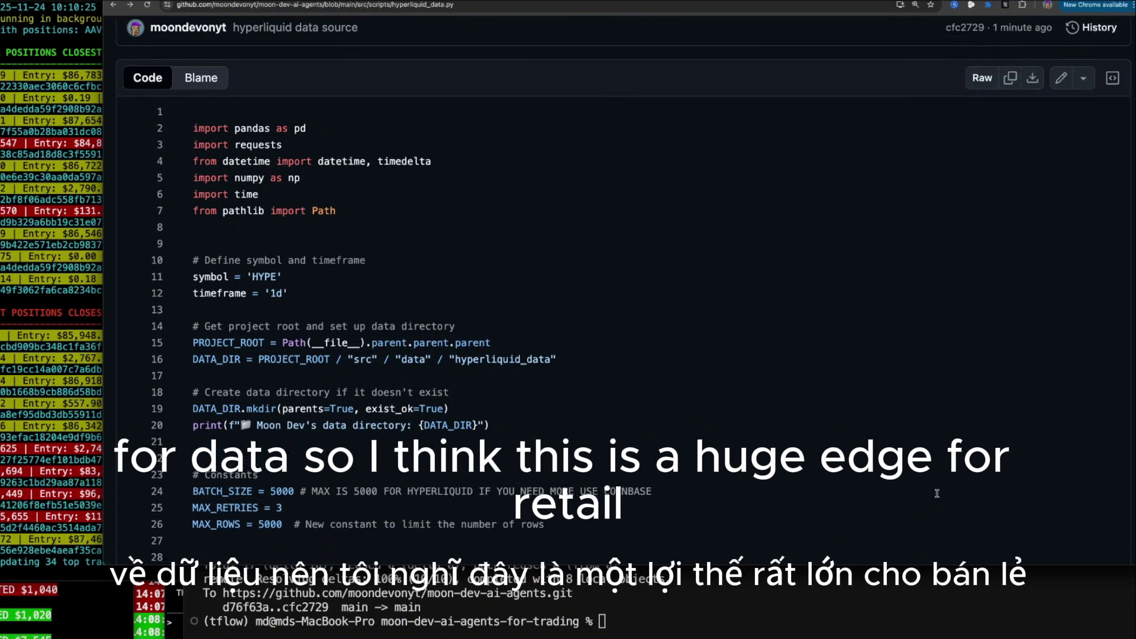
pyautogui.scroll(-2, 937, 493)
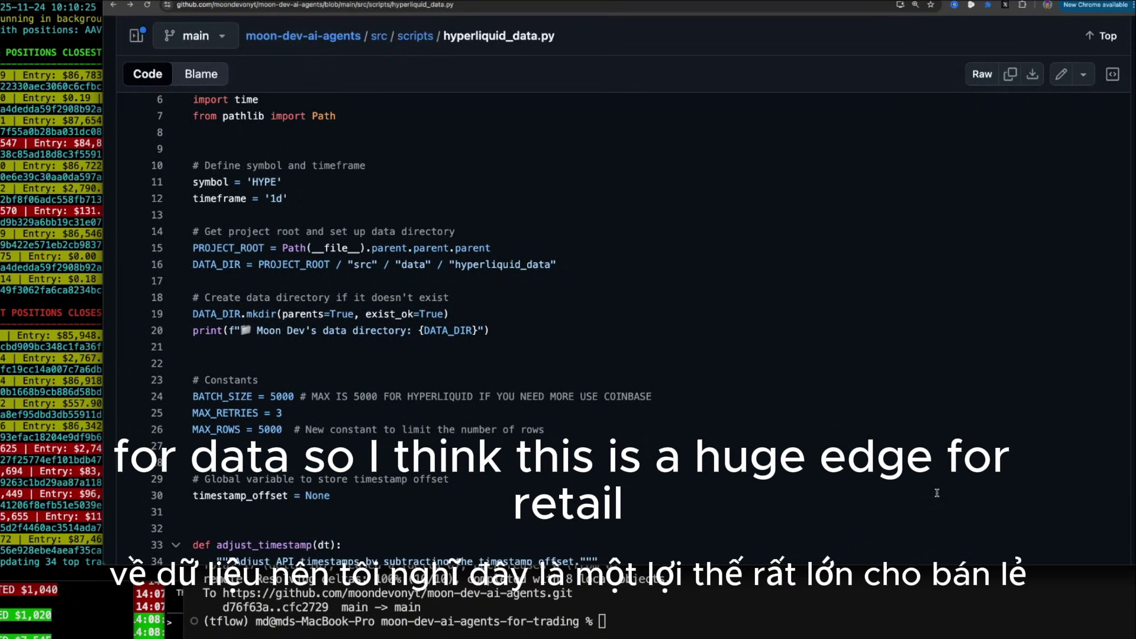
pyautogui.scroll(-3, 941, 493)
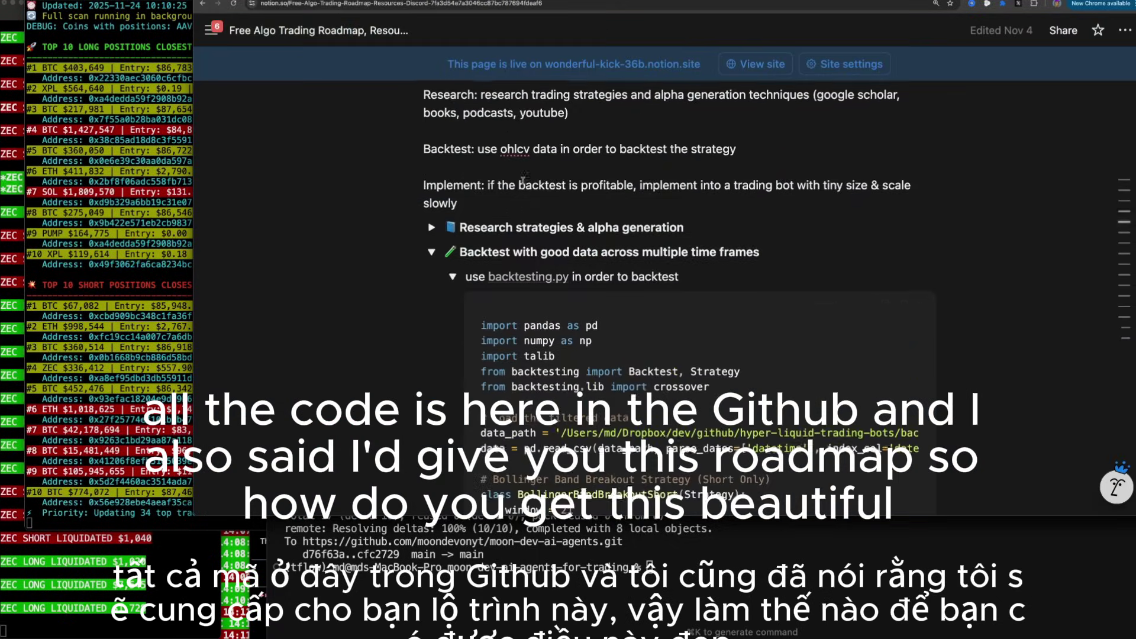
# Collapse the Backtest with good data and My RBI System sections.
pyautogui.click(431, 252)
pyautogui.scroll(6, 438, 237)
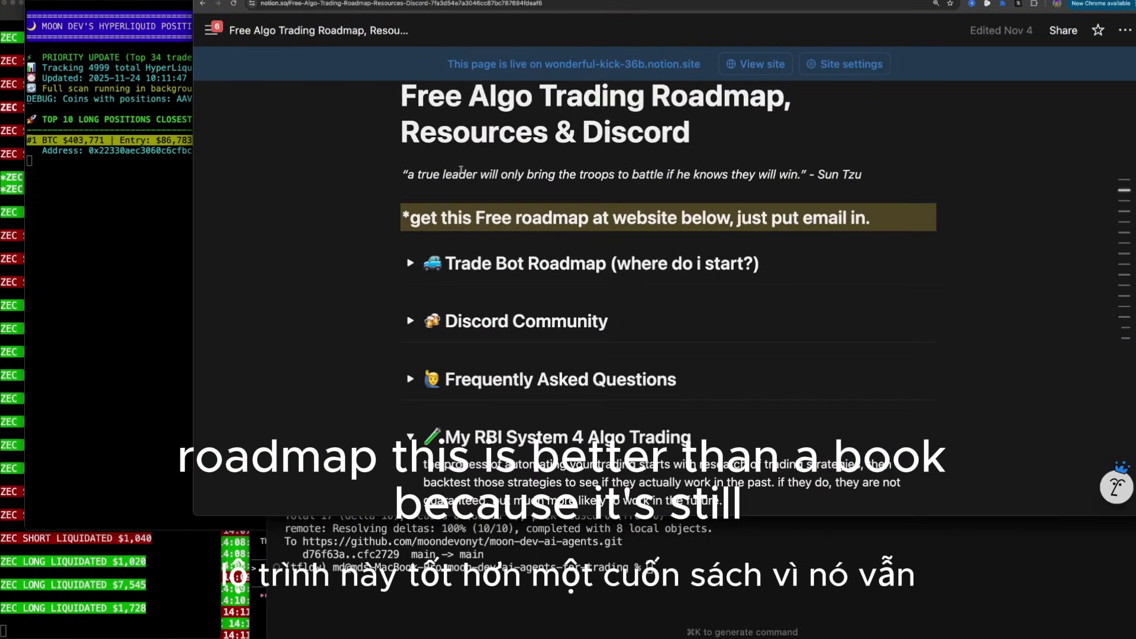
pyautogui.scroll(-3, 460, 227)
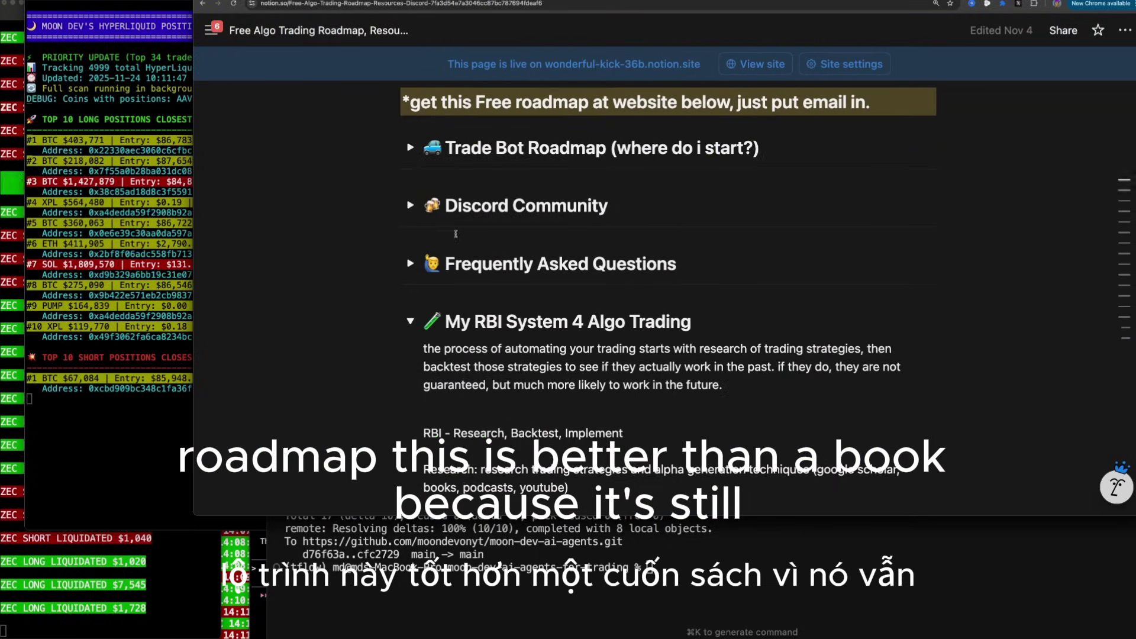
pyautogui.click(410, 322)
pyautogui.scroll(2, 466, 224)
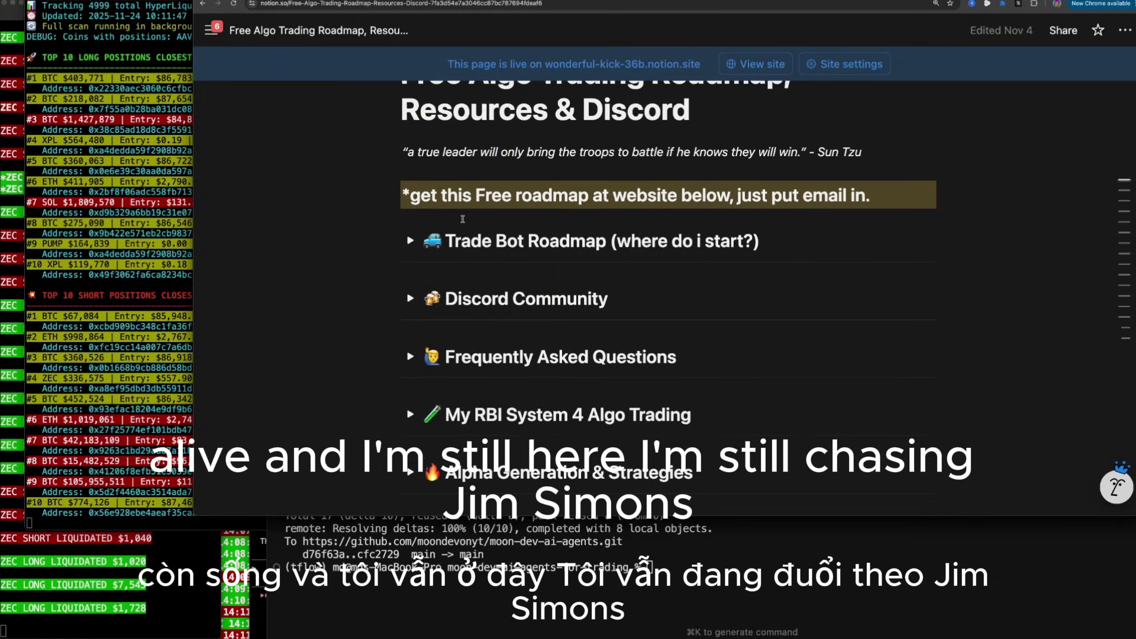
# Expand the Trade Bot Roadmap steps to review them, then collapse them again.
pyautogui.click(408, 241)
pyautogui.scroll(-3, 550, 223)
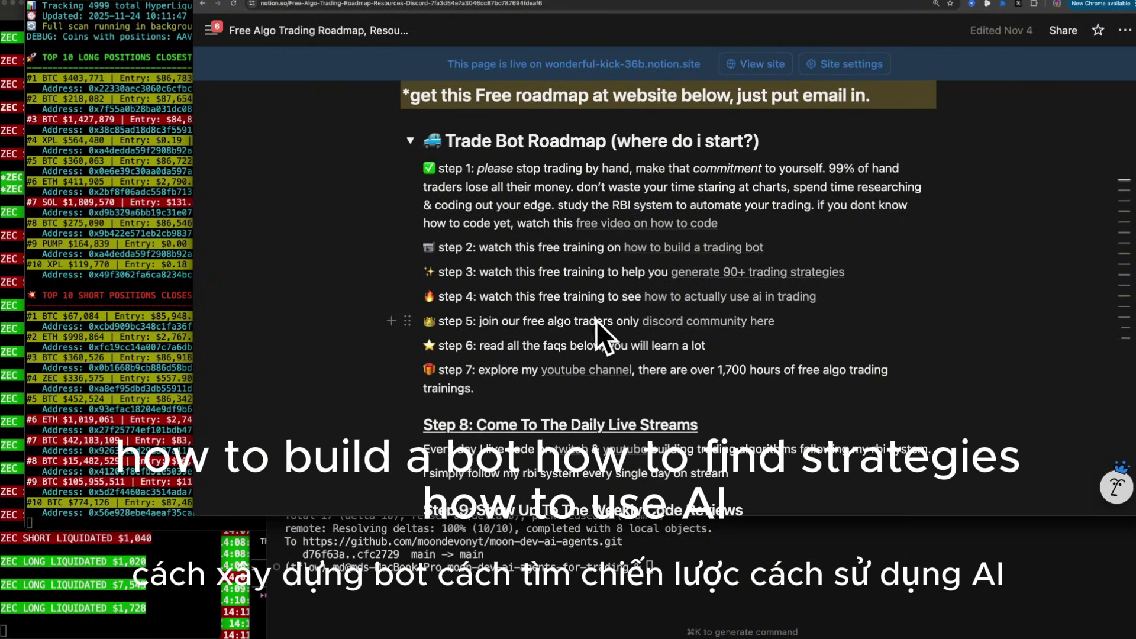
pyautogui.click(410, 140)
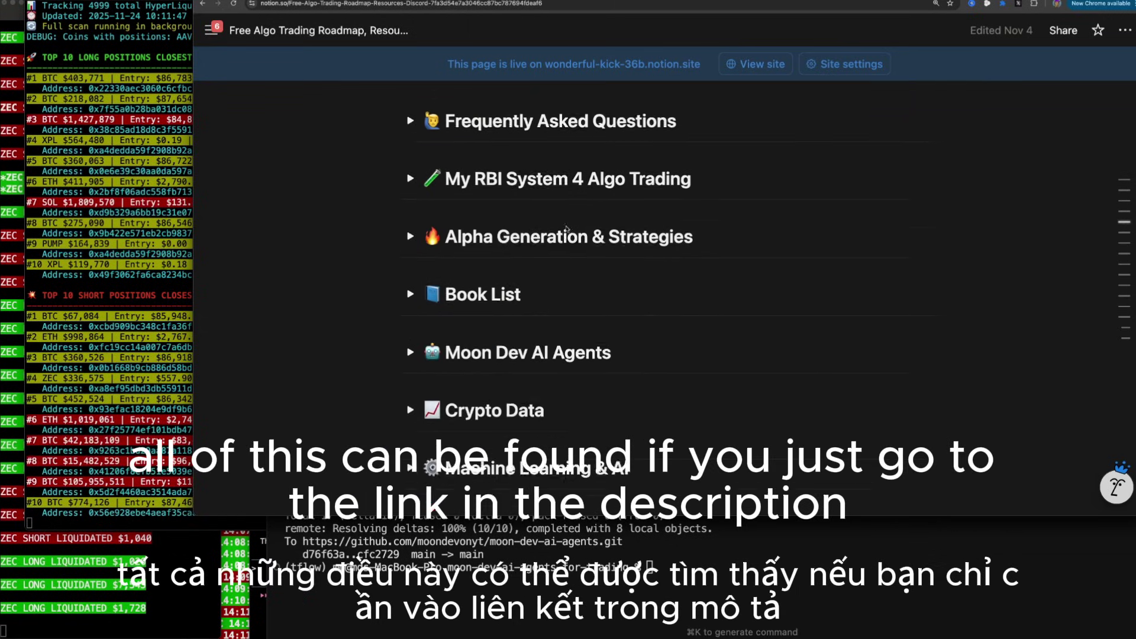
pyautogui.scroll(1, 516, 255)
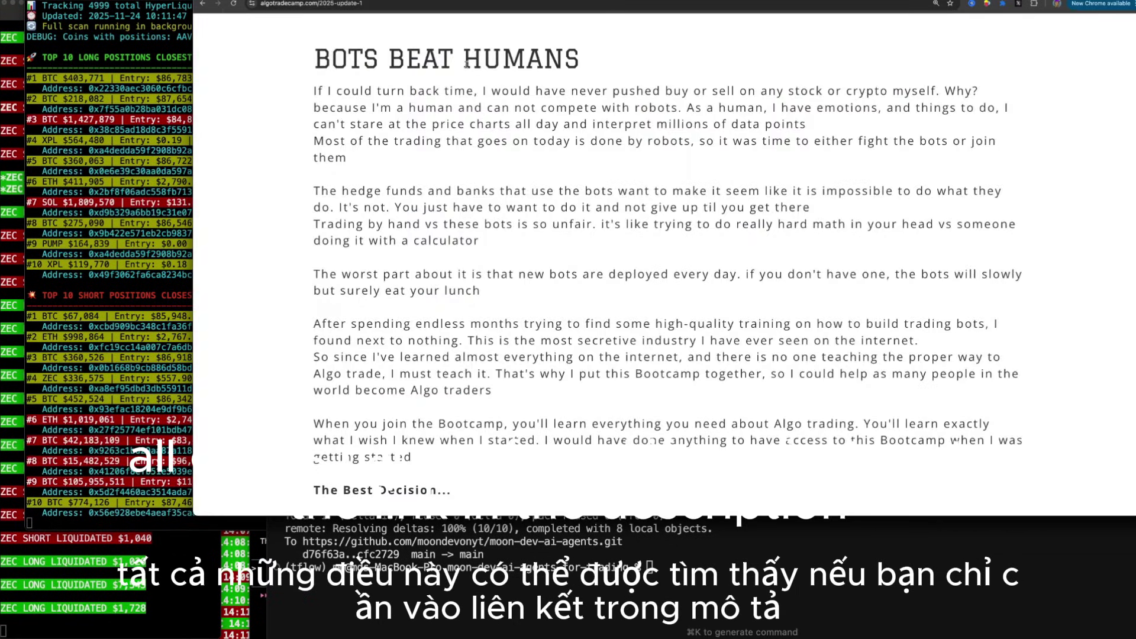
# Scroll to the Stripe sign-up form, select the Full Name entry and move to Email.
pyautogui.scroll(5, 466, 64)
pyautogui.scroll(5, 466, 64)
pyautogui.scroll(5, 466, 64)
pyautogui.scroll(5, 468, 64)
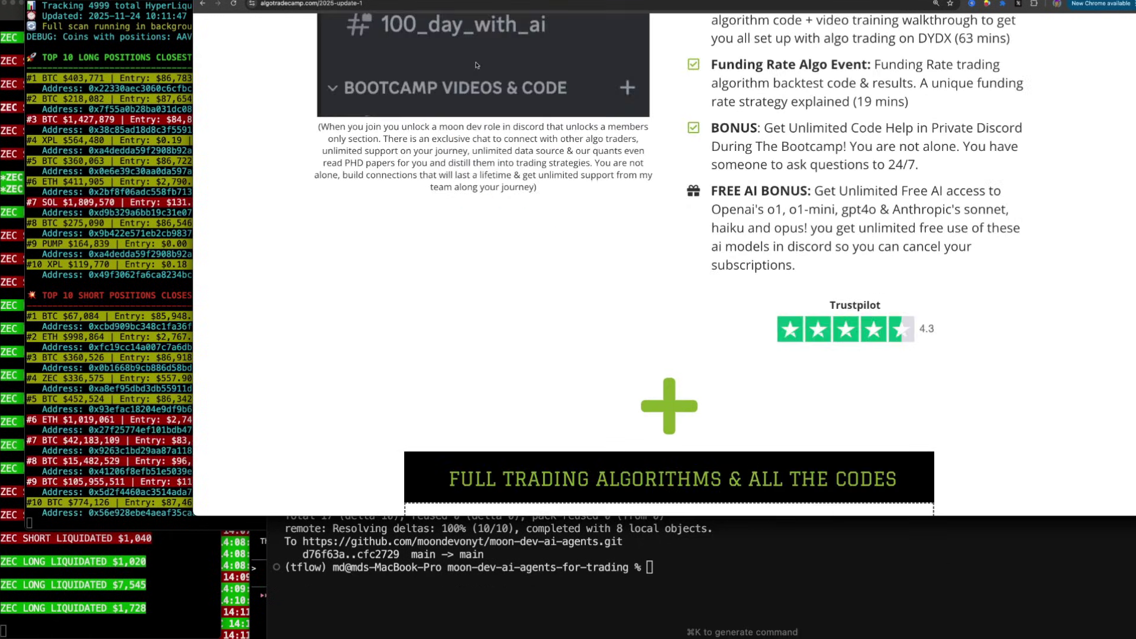
pyautogui.scroll(10, 477, 65)
pyautogui.scroll(10, 477, 65)
pyautogui.scroll(2, 503, 74)
pyautogui.scroll(-2, 523, 81)
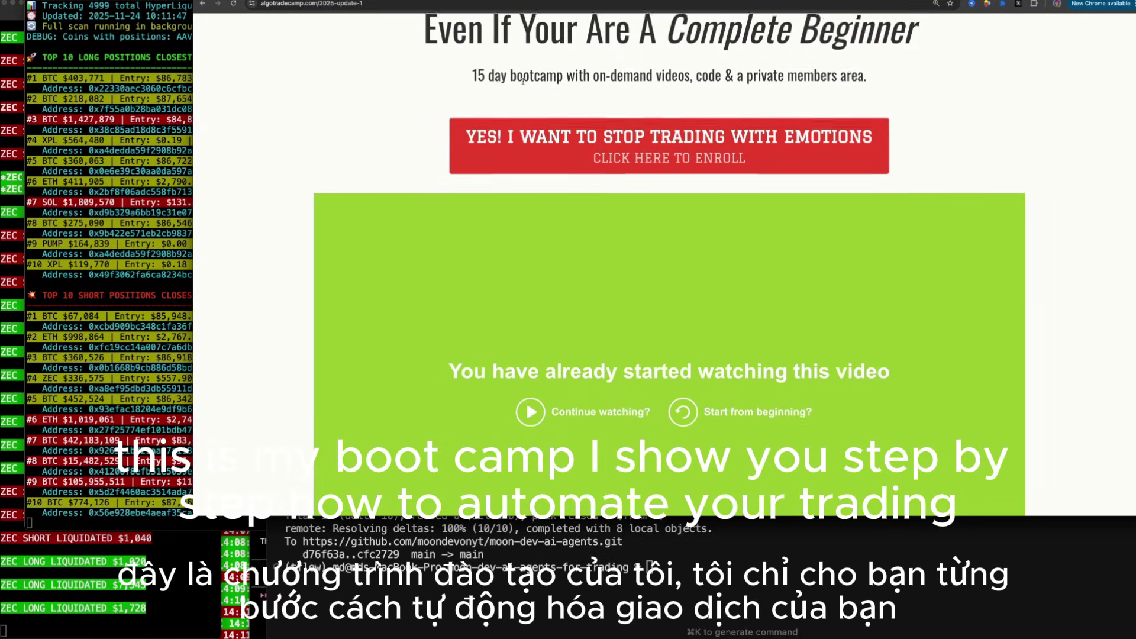
pyautogui.scroll(-1, 524, 83)
pyautogui.scroll(-10, 544, 89)
pyautogui.scroll(-10, 580, 98)
pyautogui.scroll(-2, 610, 107)
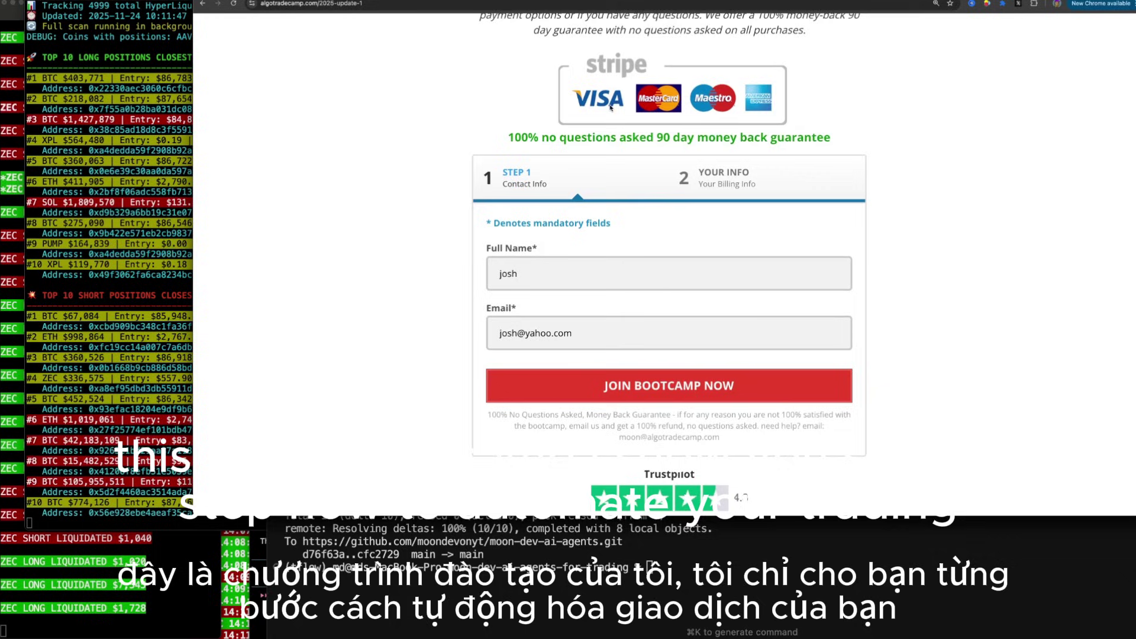
pyautogui.scroll(-1, 610, 119)
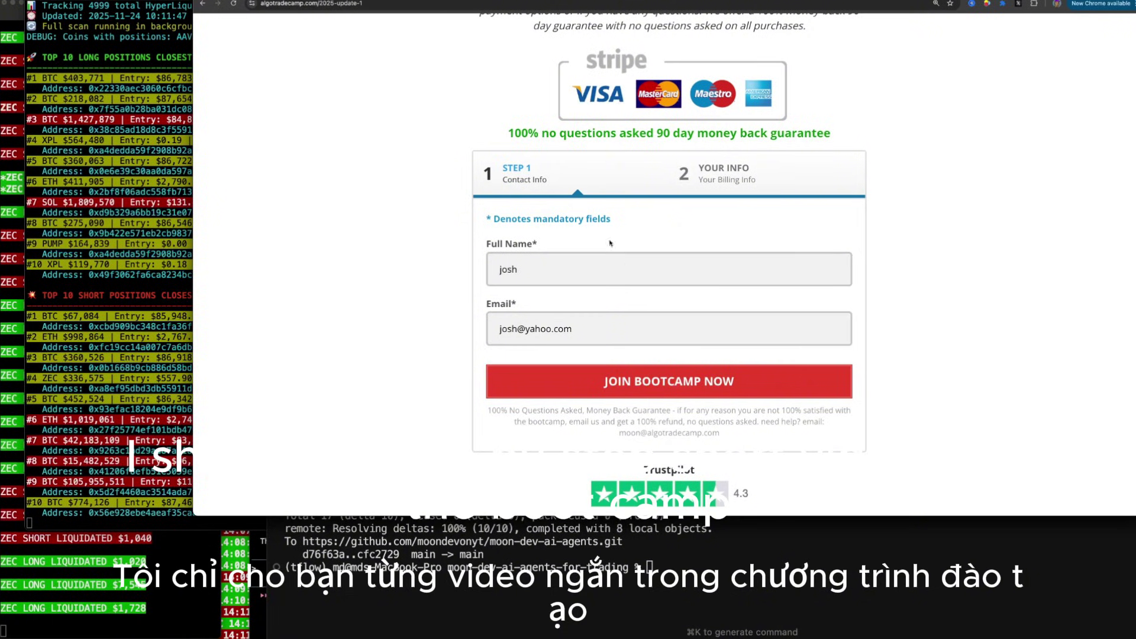
pyautogui.moveTo(527, 276); pyautogui.dragTo(464, 270)
pyautogui.press('Tab')
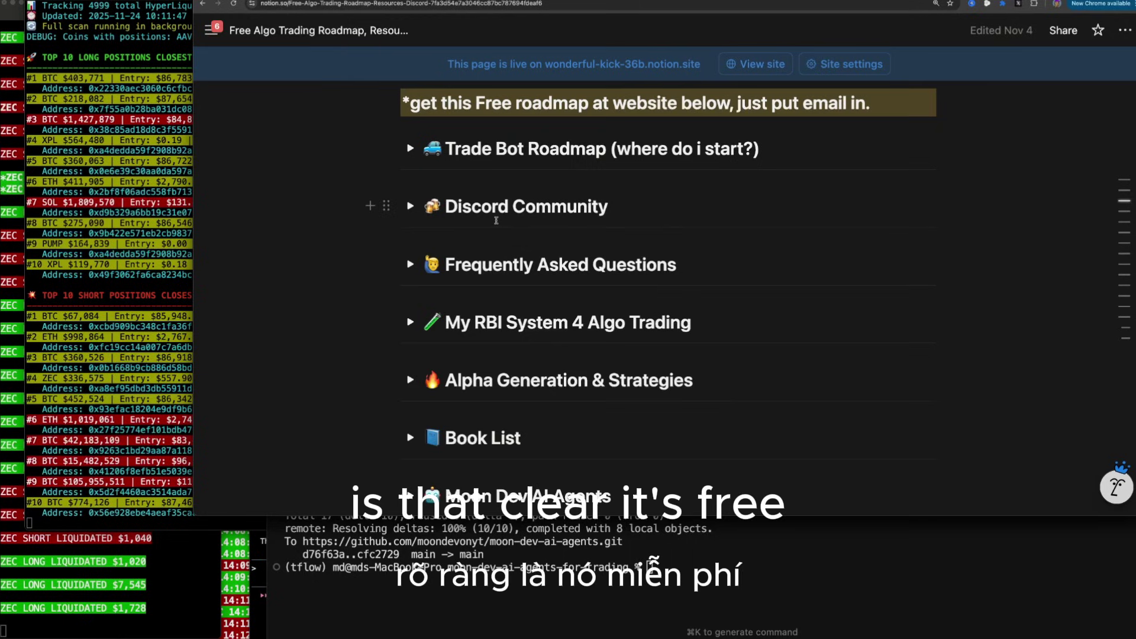
# Scroll the roadmap page back up to its Roadmap & Resources banner and title.
pyautogui.scroll(5, 496, 220)
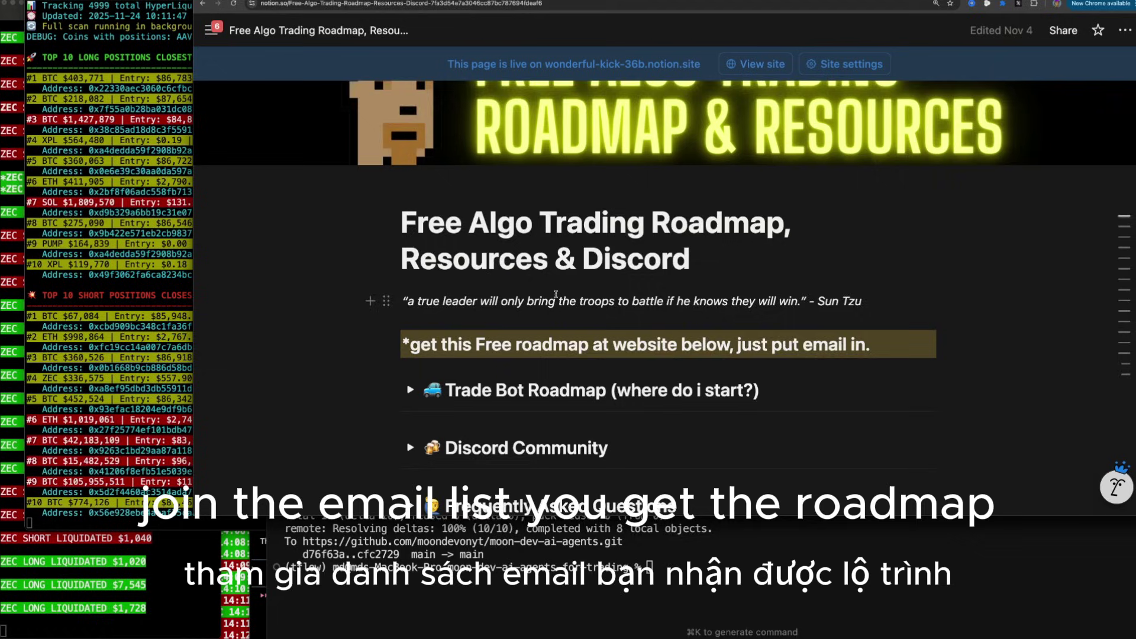
pyautogui.scroll(-4, 556, 294)
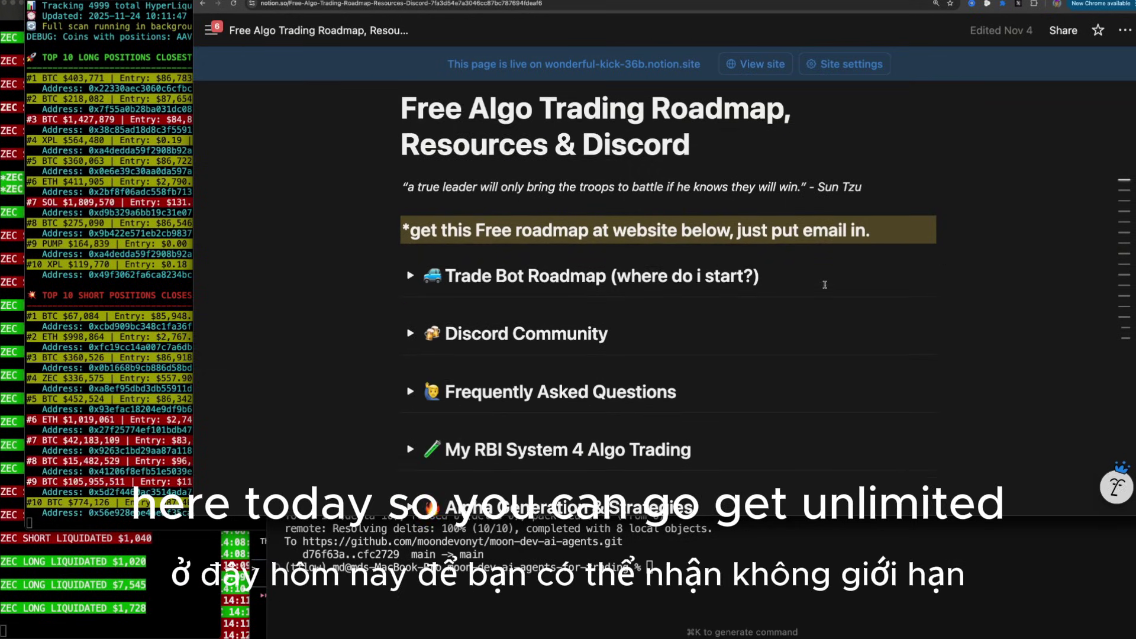
pyautogui.scroll(-2, 824, 285)
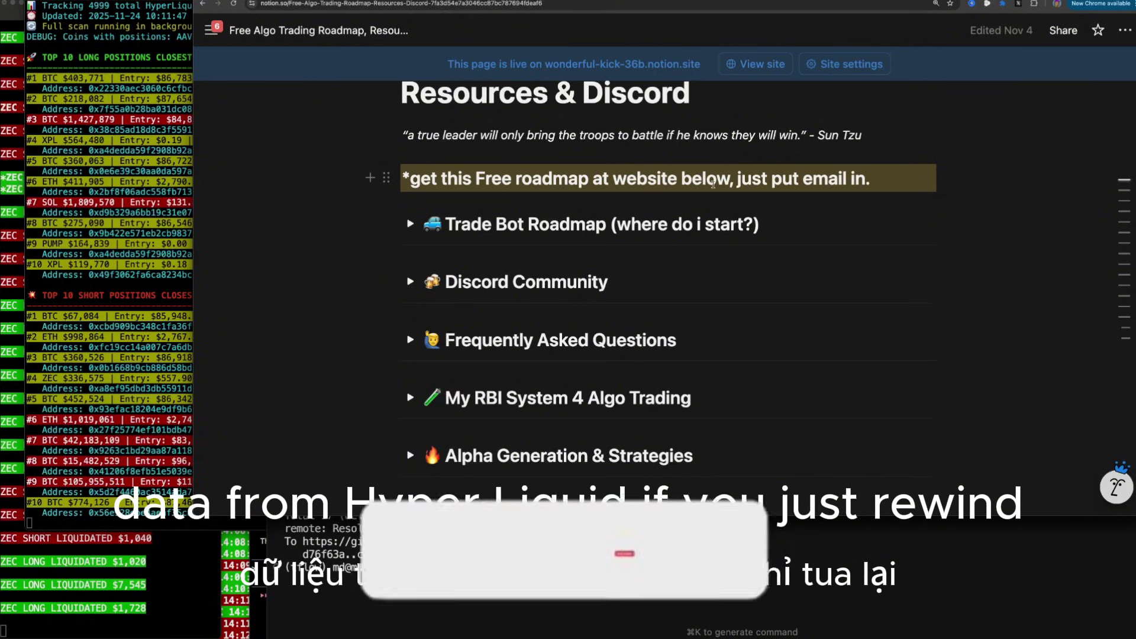